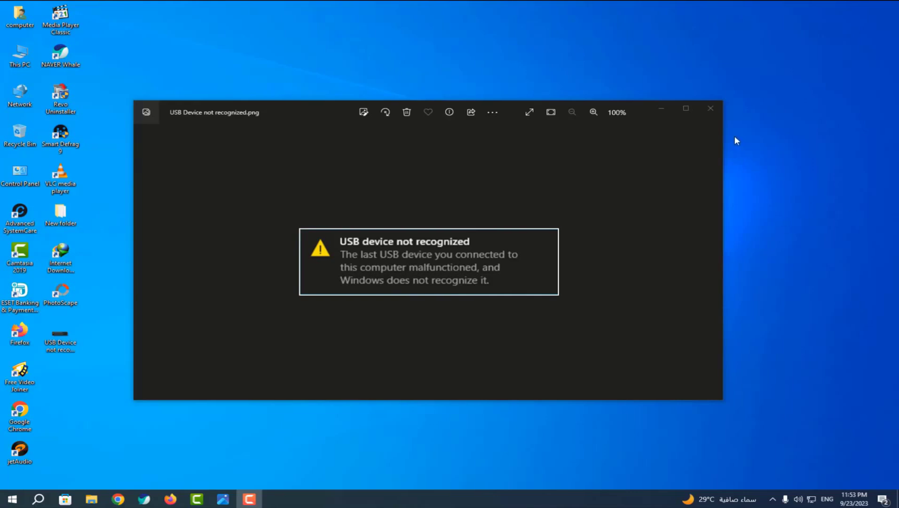
# Step: Close the error image, open Device Manager within Computer Management for This PC, and expand the Universal Serial Bus controllers
pyautogui.click(712, 113)
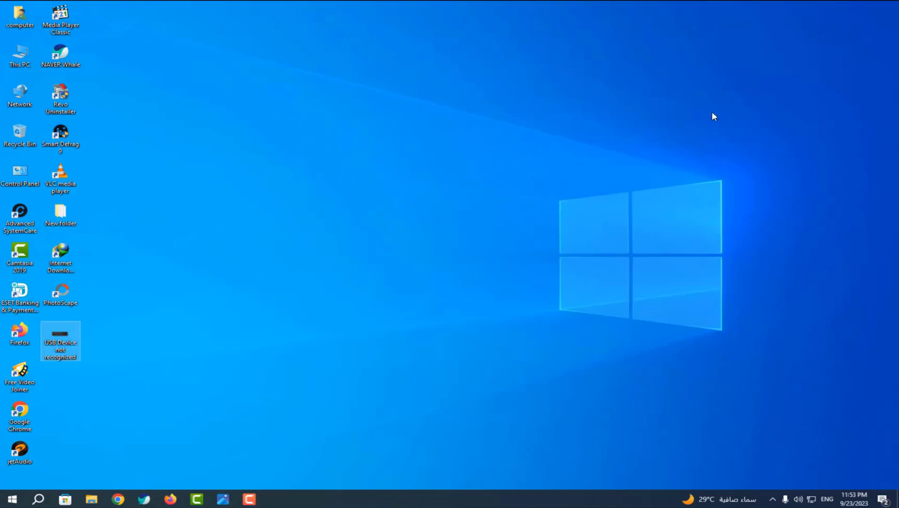
pyautogui.rightClick(22, 57)
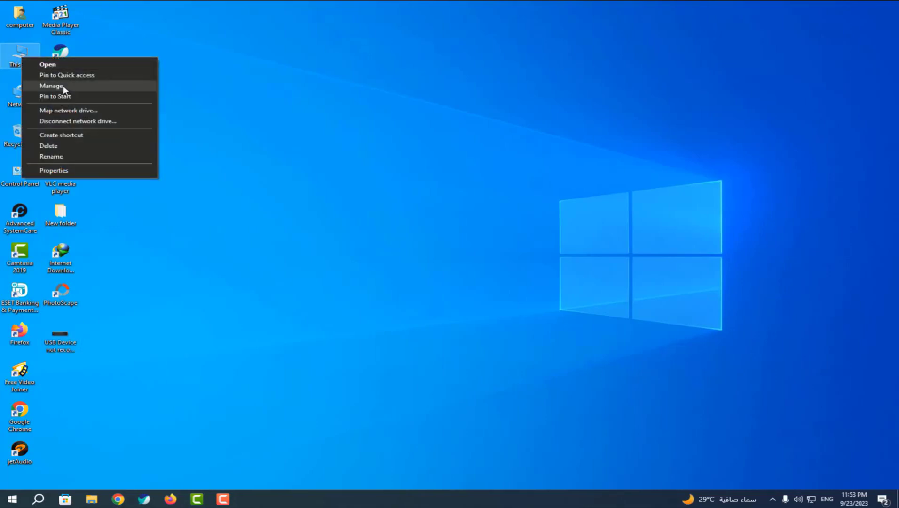
pyautogui.click(64, 87)
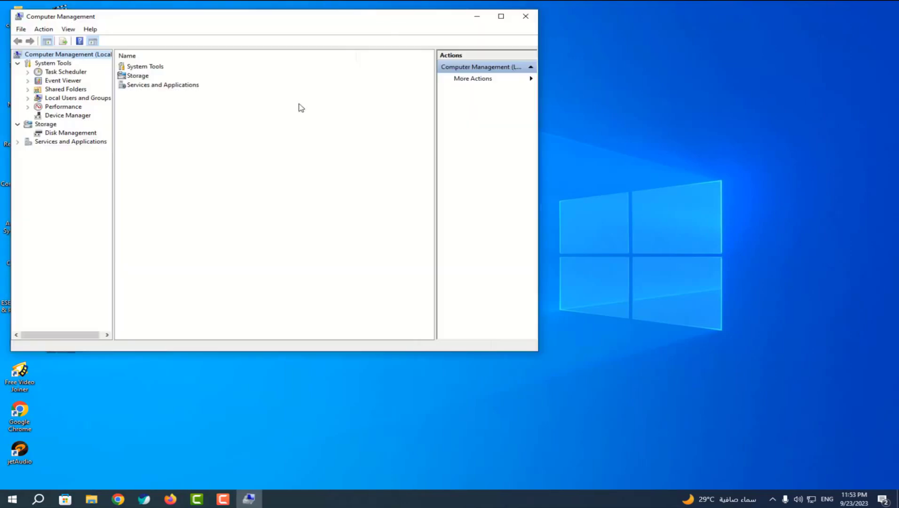
pyautogui.click(74, 116)
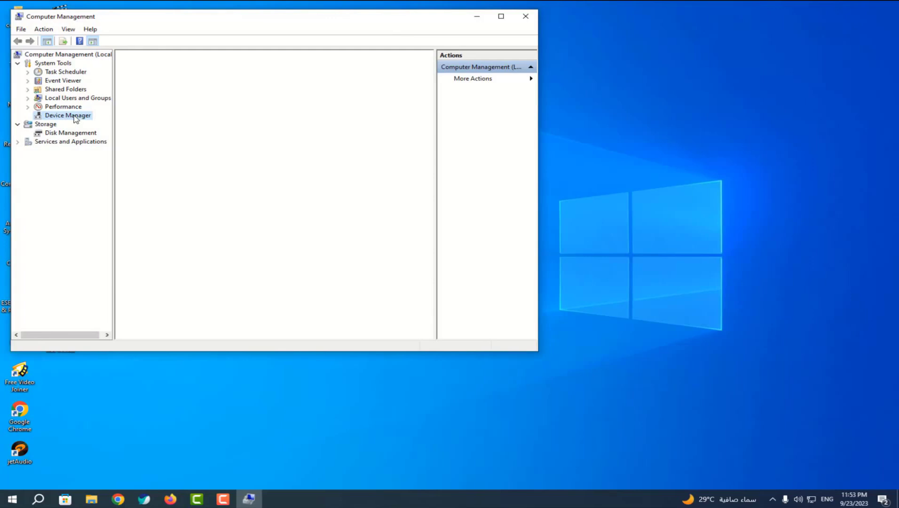
pyautogui.moveTo(347, 13); pyautogui.dragTo(487, 5)
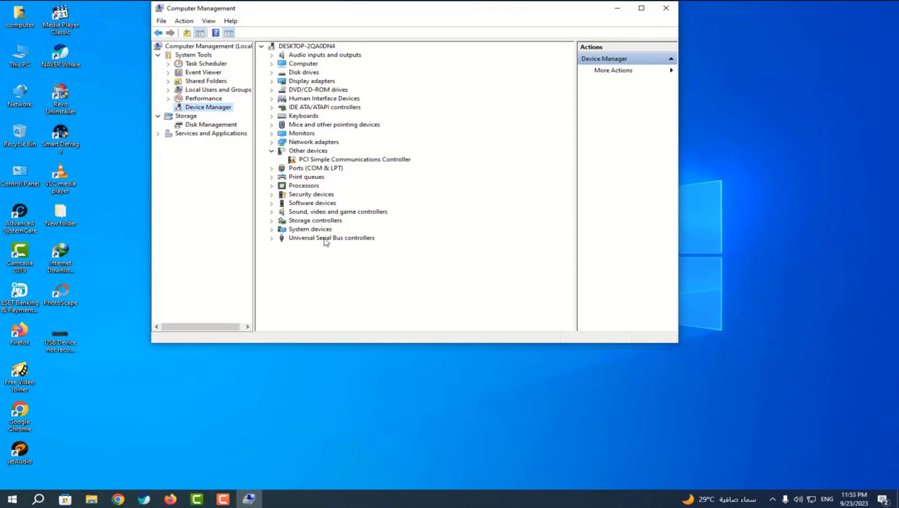
pyautogui.click(272, 238)
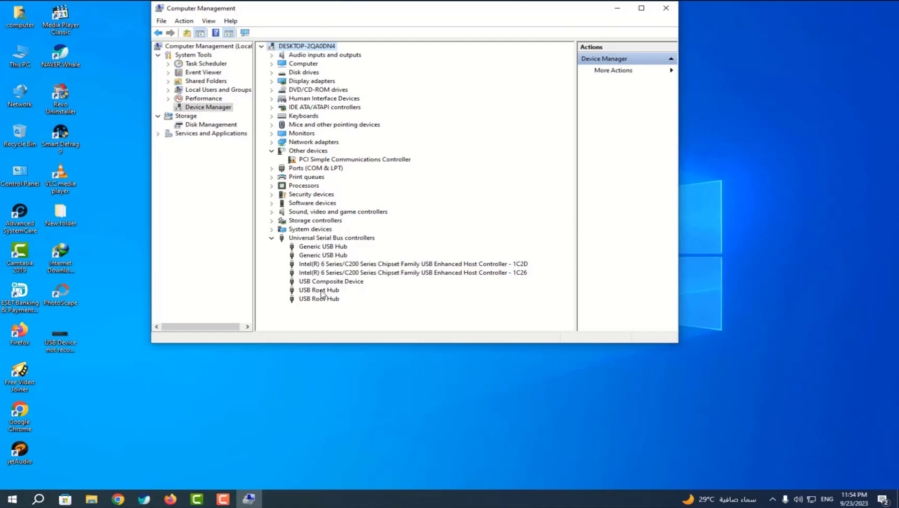
# Step: Update the driver of the first USB Root Hub manually, installing the USB Root Hub model from the computer's list of available drivers
pyautogui.rightClick(317, 292)
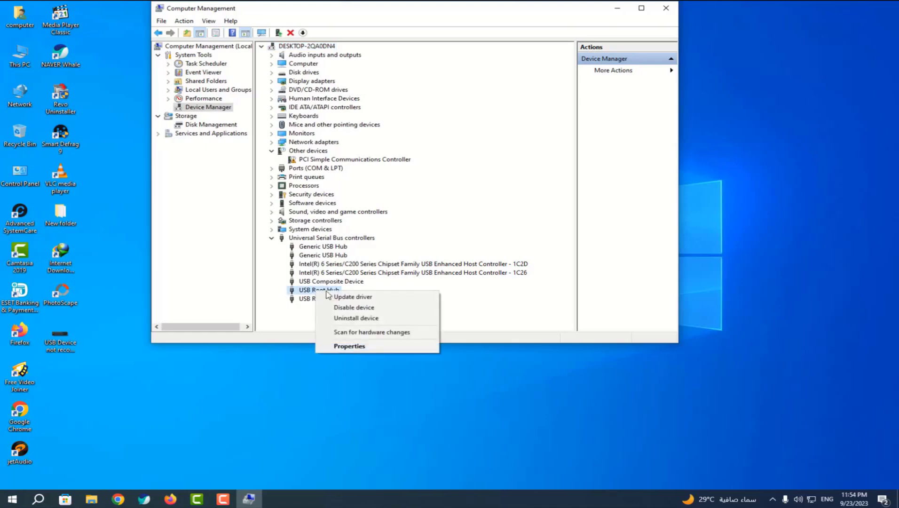
pyautogui.click(375, 297)
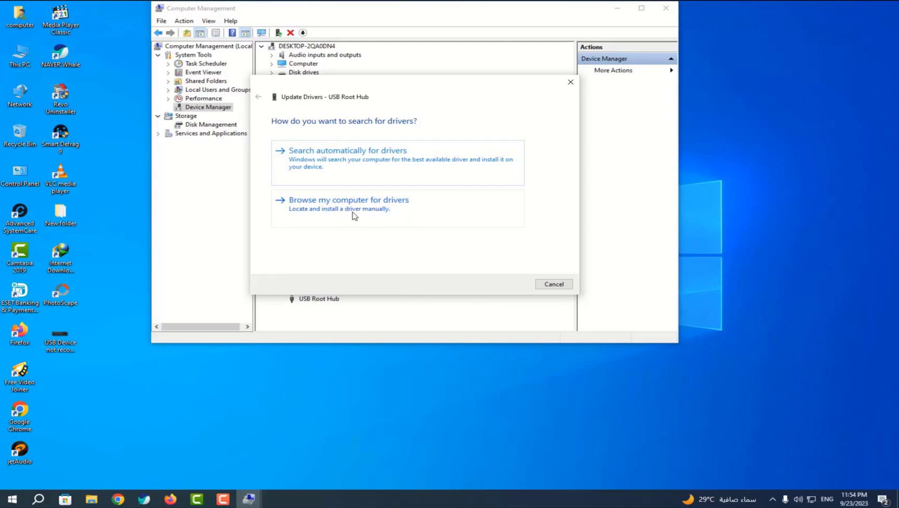
pyautogui.click(371, 215)
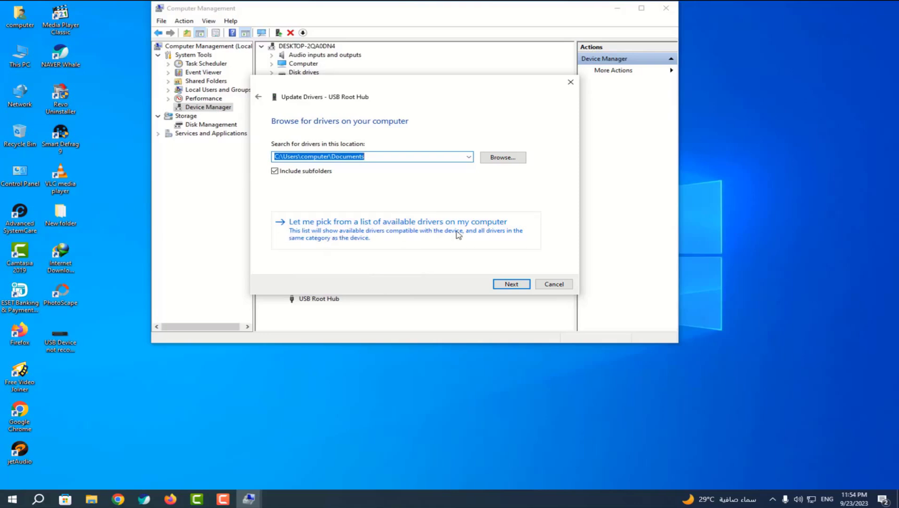
pyautogui.click(357, 222)
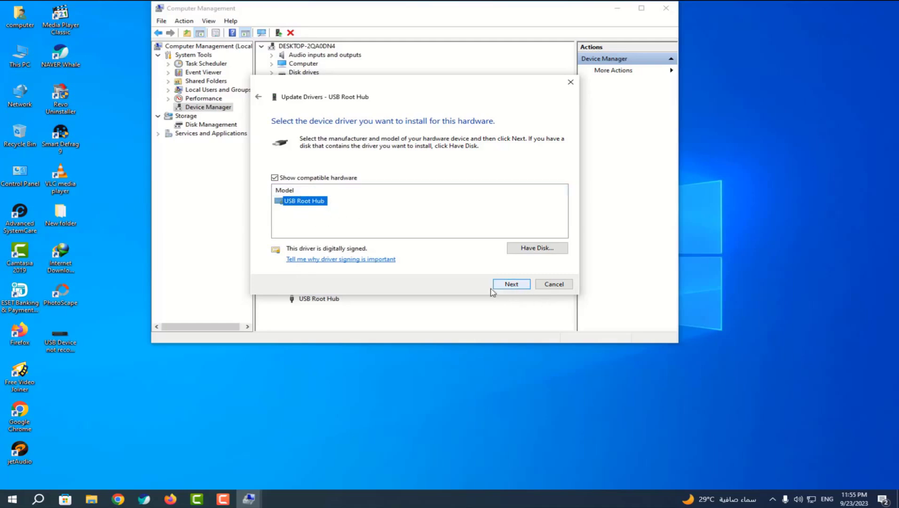
pyautogui.click(511, 283)
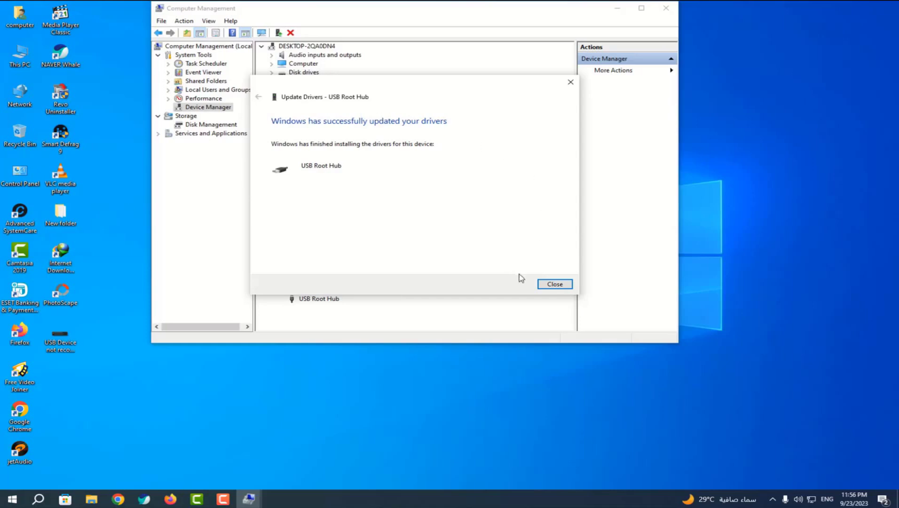
pyautogui.click(555, 284)
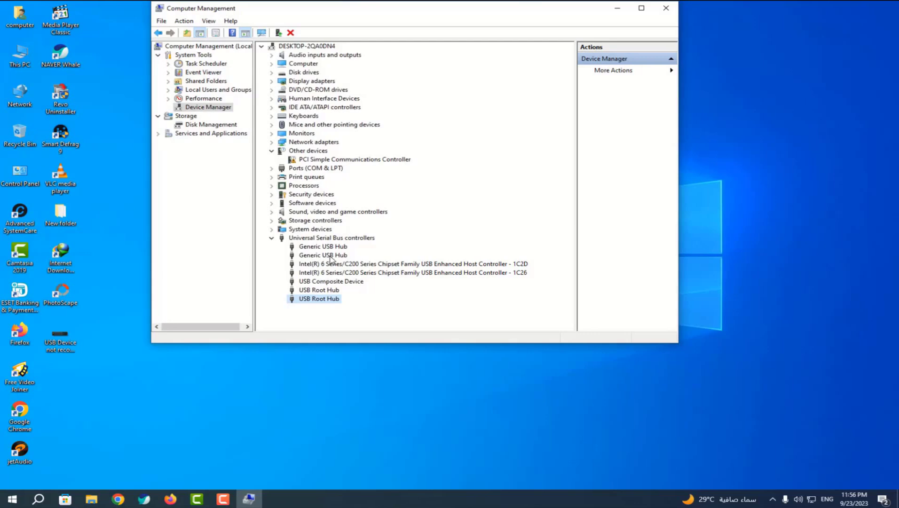
# Step: Update the second Generic USB Hub's driver manually, installing the Generic USB Hub model from the computer's list of available drivers
pyautogui.rightClick(331, 257)
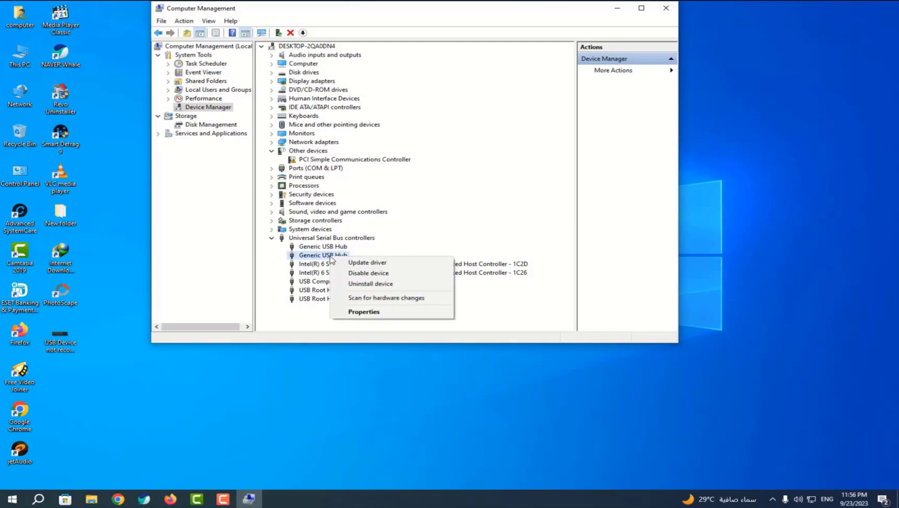
pyautogui.click(366, 263)
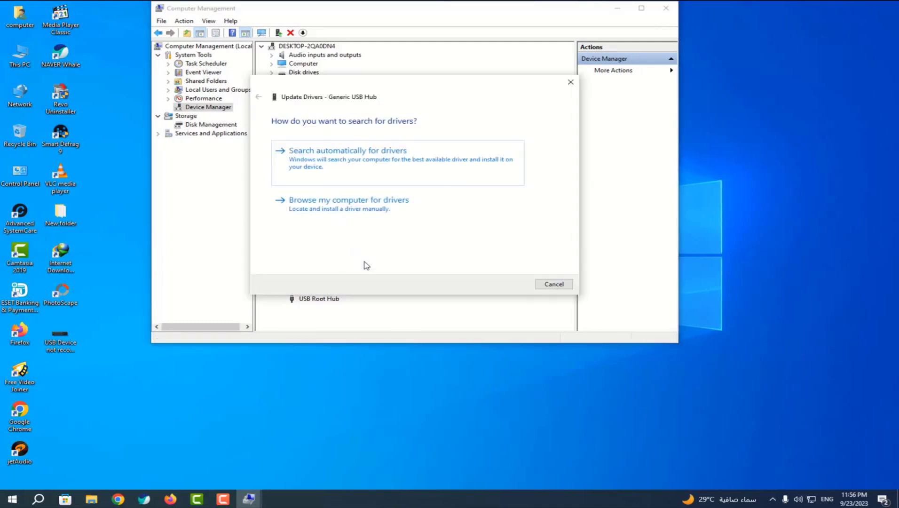
pyautogui.click(336, 210)
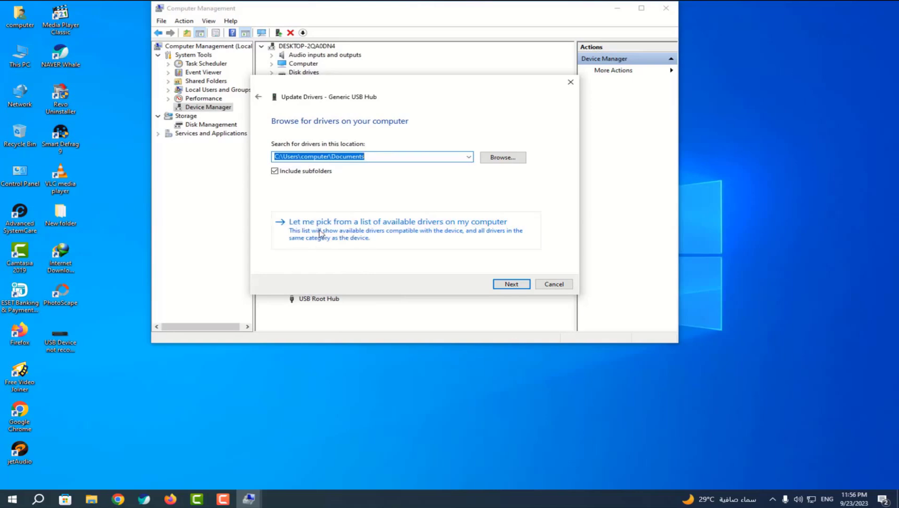
pyautogui.click(372, 234)
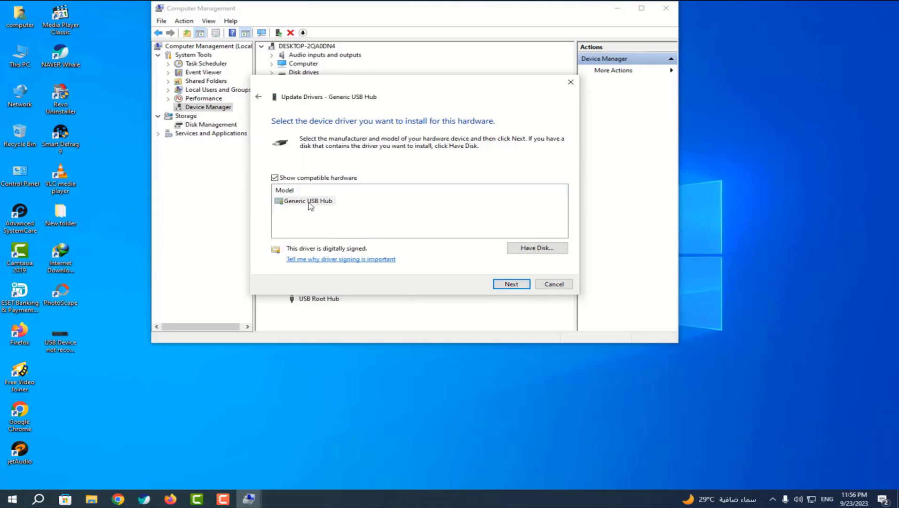
pyautogui.click(308, 203)
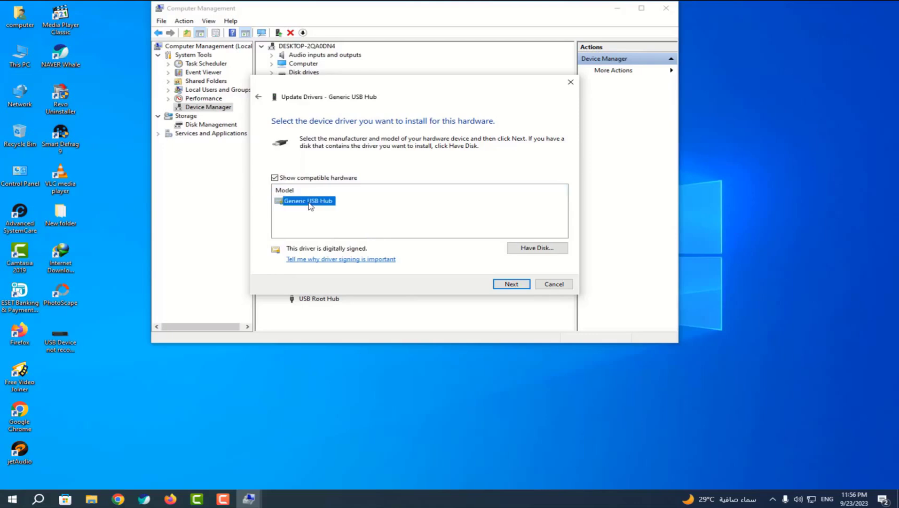
pyautogui.click(512, 285)
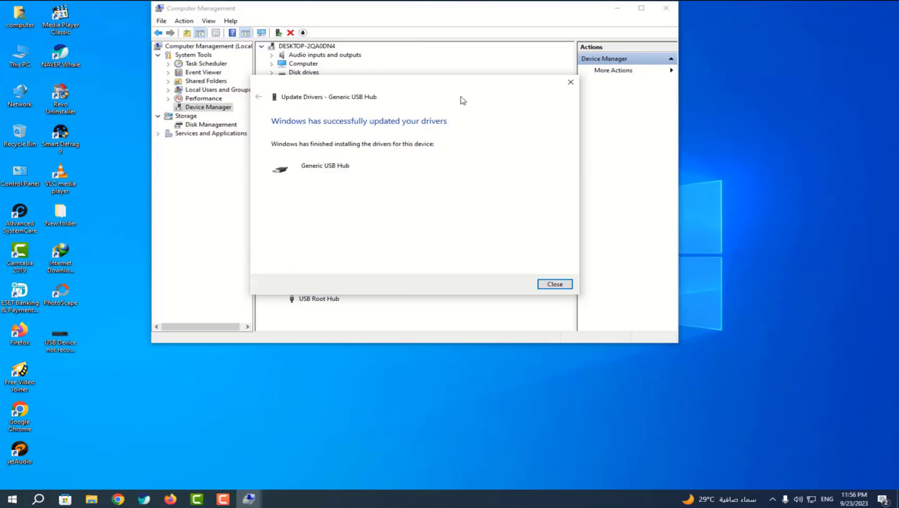
pyautogui.click(555, 284)
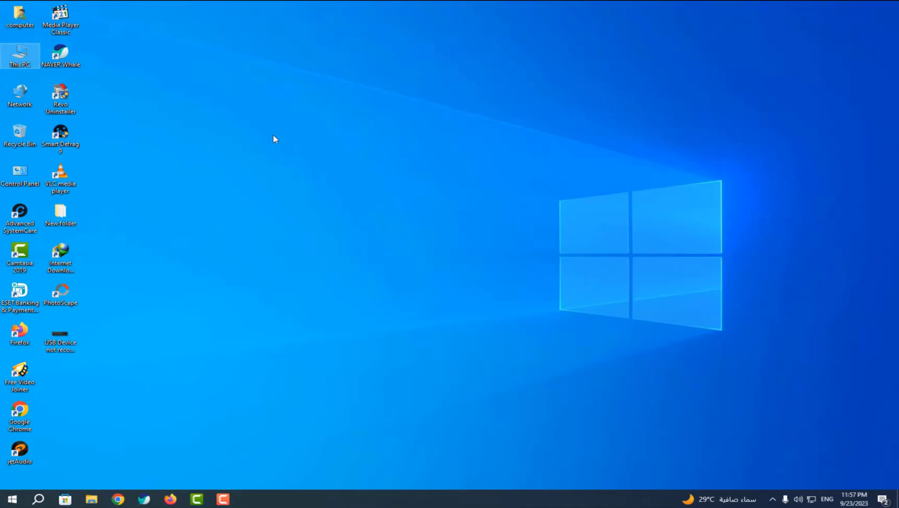
# Step: Turn off "Hide empty drives" in the Folder Options of This PC, apply the change, and close the File Explorer window
pyautogui.doubleClick(20, 57)
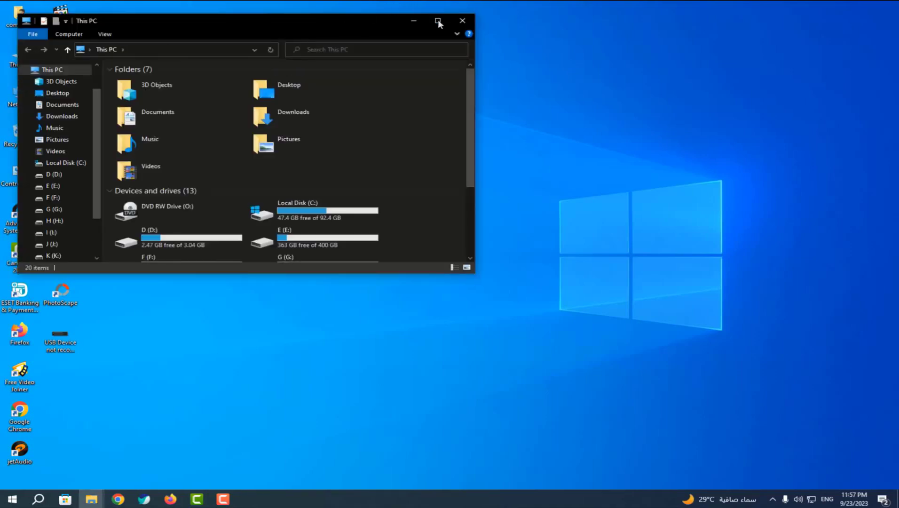
pyautogui.click(438, 21)
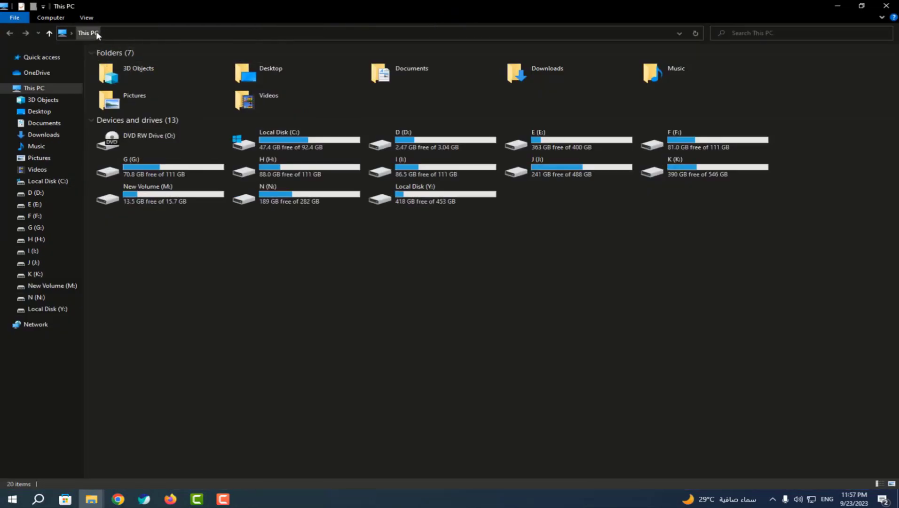
pyautogui.click(90, 17)
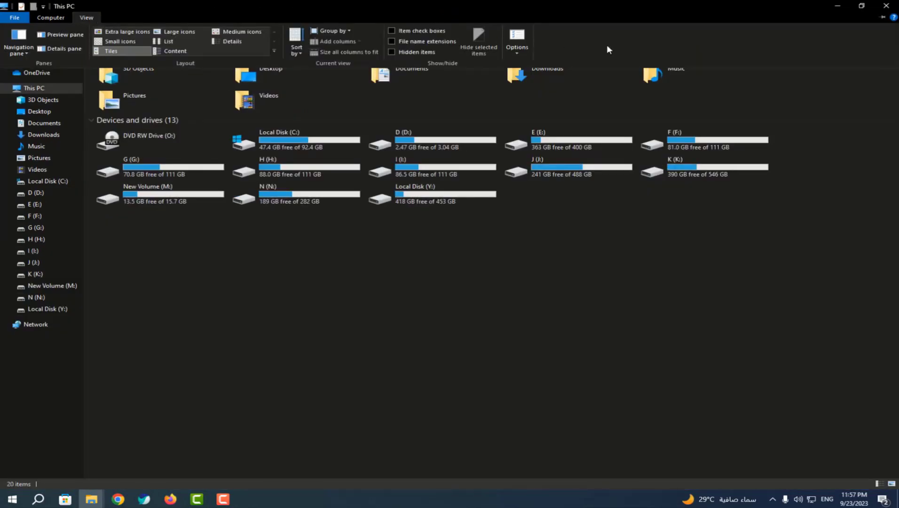
pyautogui.click(517, 42)
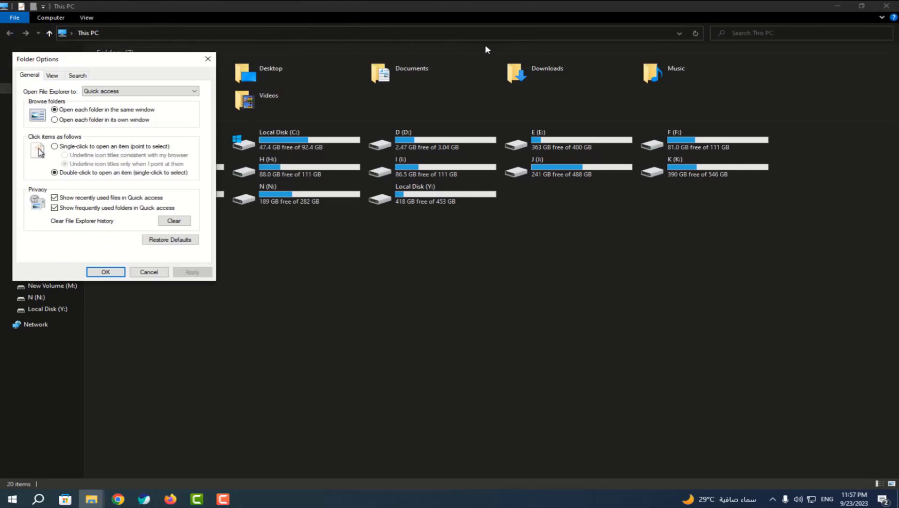
pyautogui.moveTo(80, 59); pyautogui.dragTo(110, 52)
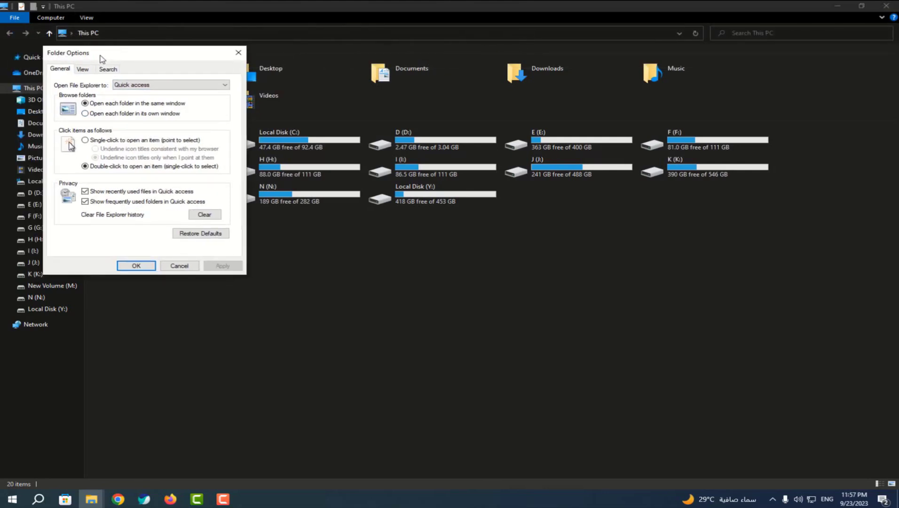
pyautogui.click(82, 69)
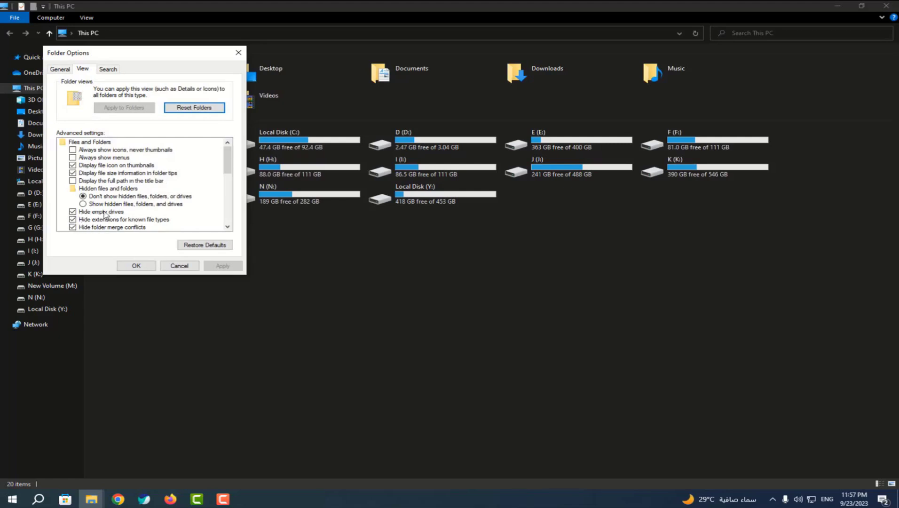
pyautogui.click(75, 213)
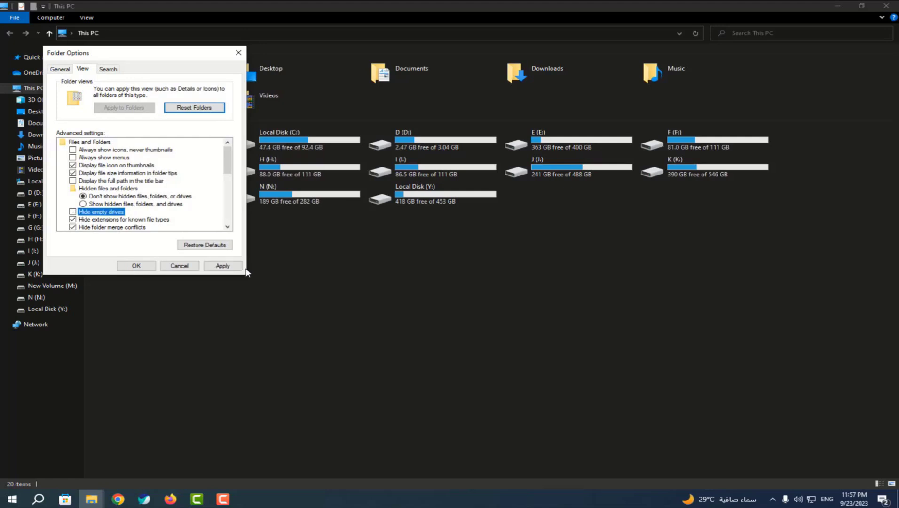
pyautogui.click(228, 268)
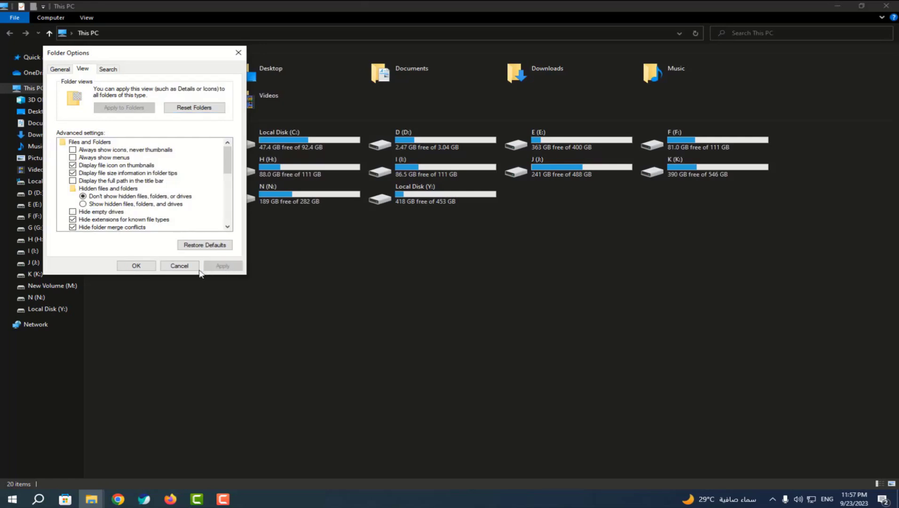
pyautogui.click(136, 266)
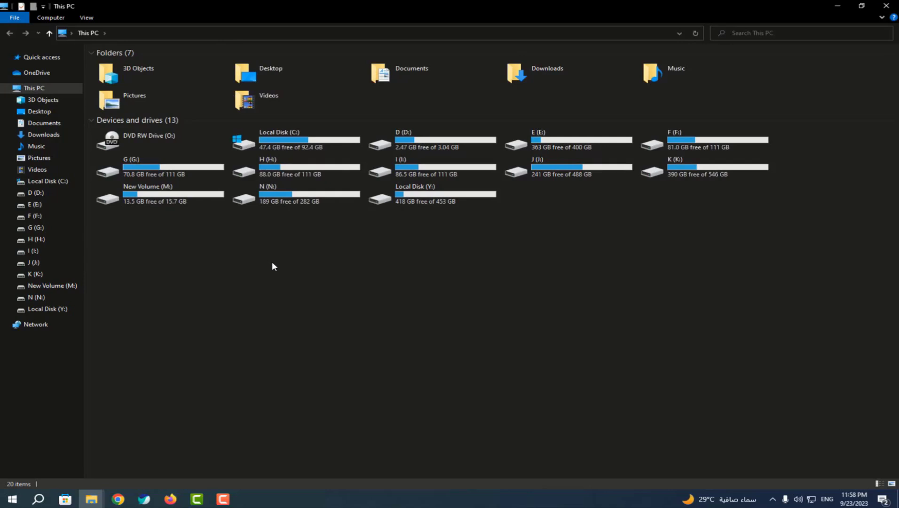
pyautogui.hotkey('alt', 'F4')
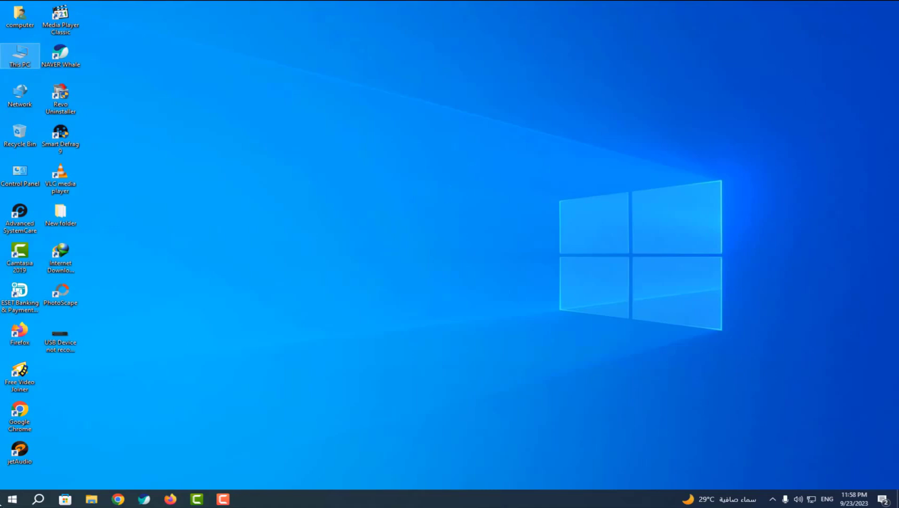
# Step: Open the plan settings of the Balanced power plan through the additional power settings of Power & sleep in Windows Settings
pyautogui.click(11, 500)
pyautogui.click(7, 500)
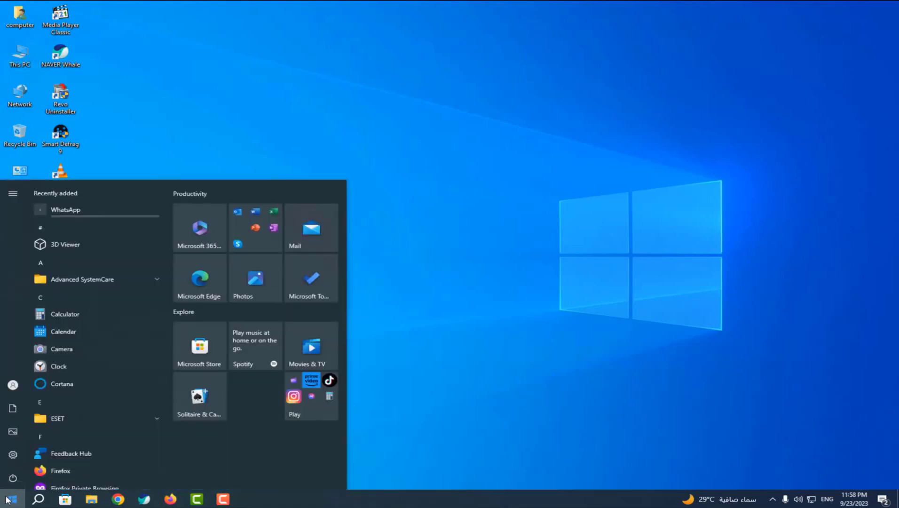
pyautogui.click(11, 458)
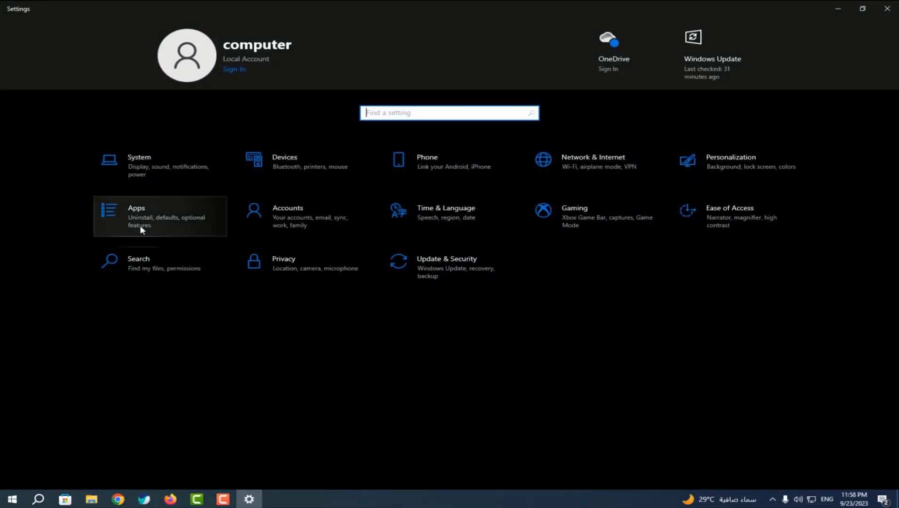
pyautogui.click(145, 166)
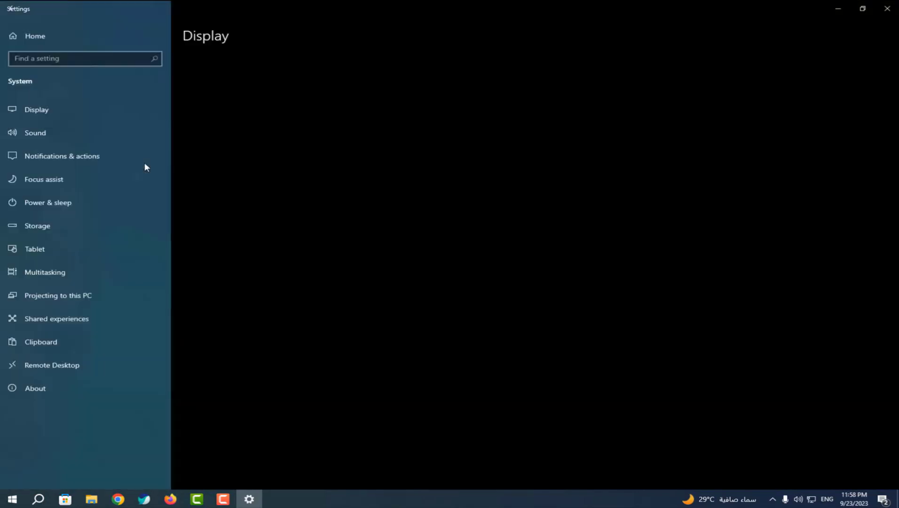
pyautogui.click(51, 208)
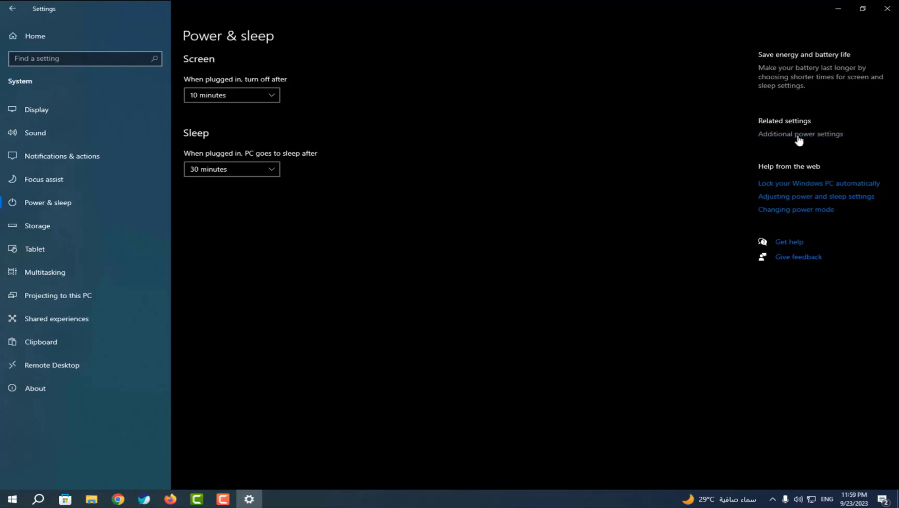
pyautogui.click(798, 136)
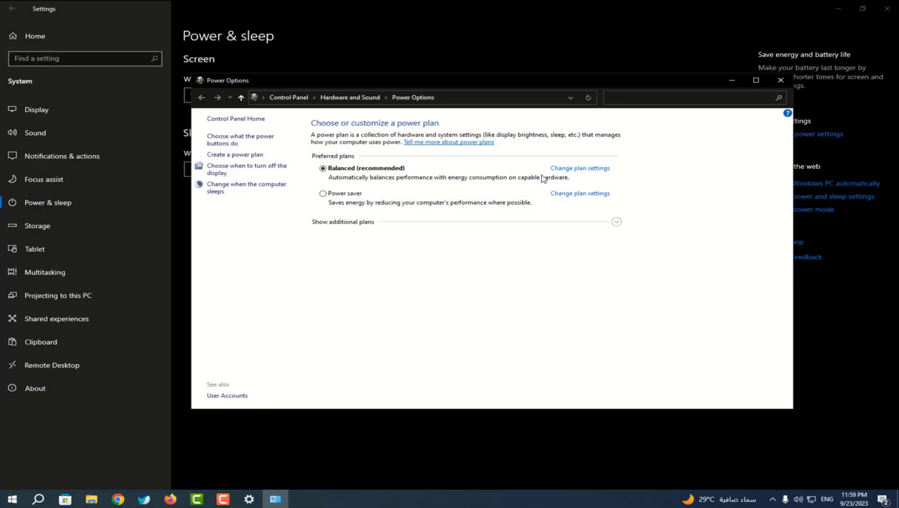
pyautogui.click(579, 169)
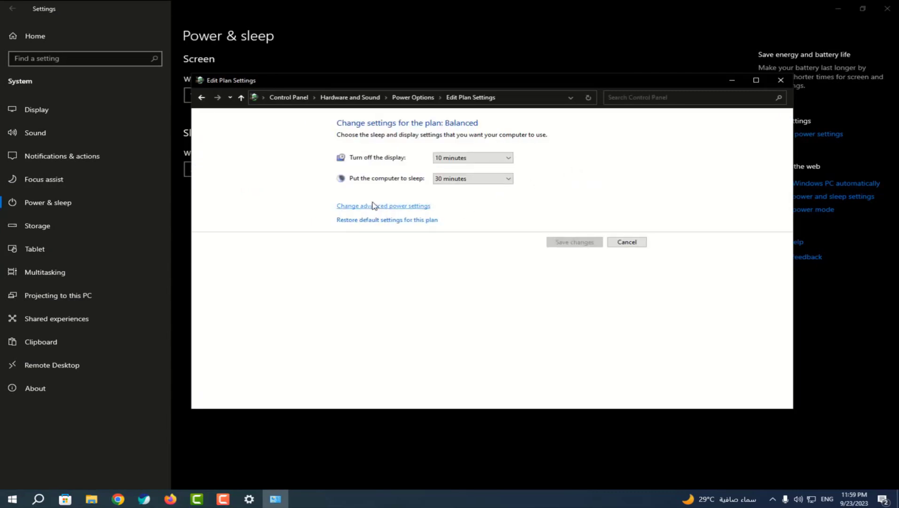
# Step: Disable the USB selective suspend setting in the Balanced plan's advanced power settings, apply it, and close the Power Options dialog
pyautogui.click(406, 206)
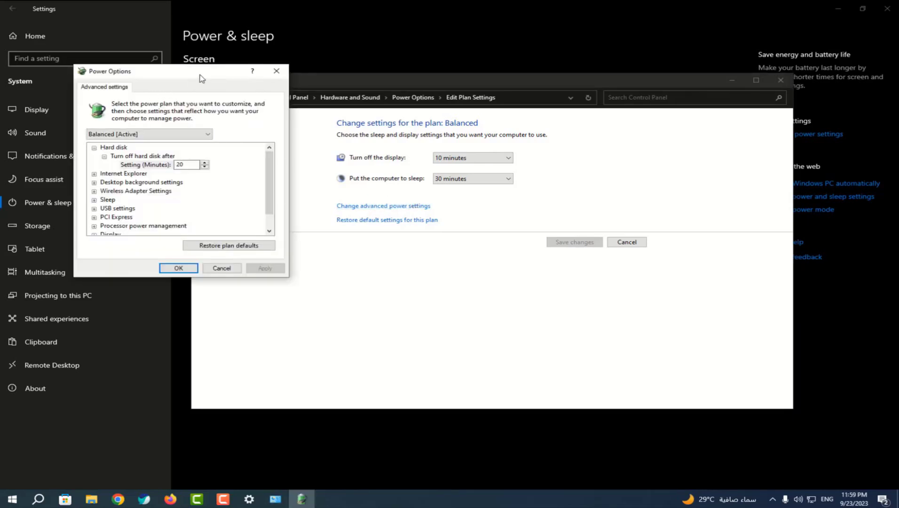
pyautogui.moveTo(204, 77); pyautogui.dragTo(476, 143)
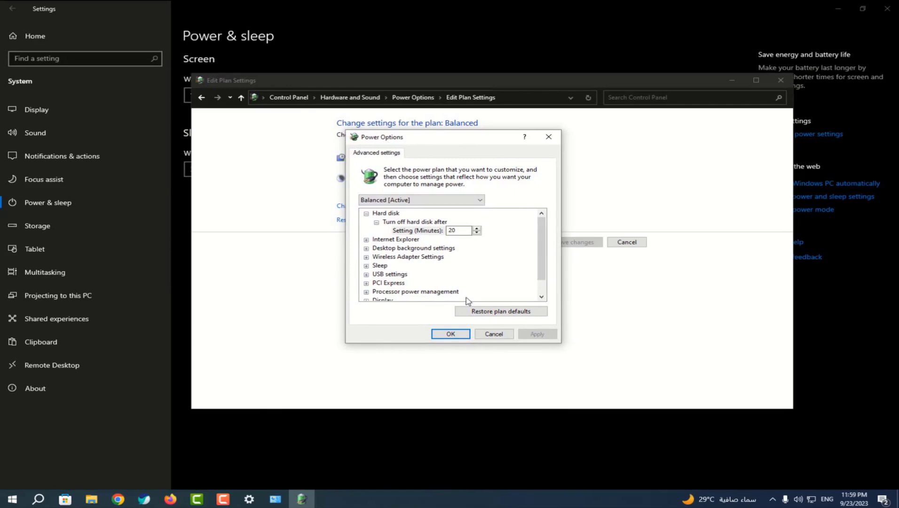
pyautogui.click(368, 275)
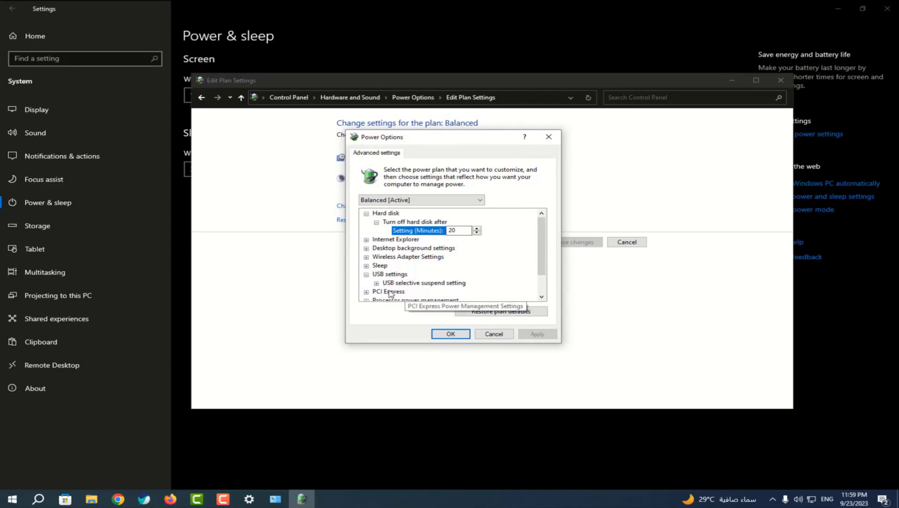
pyautogui.click(377, 283)
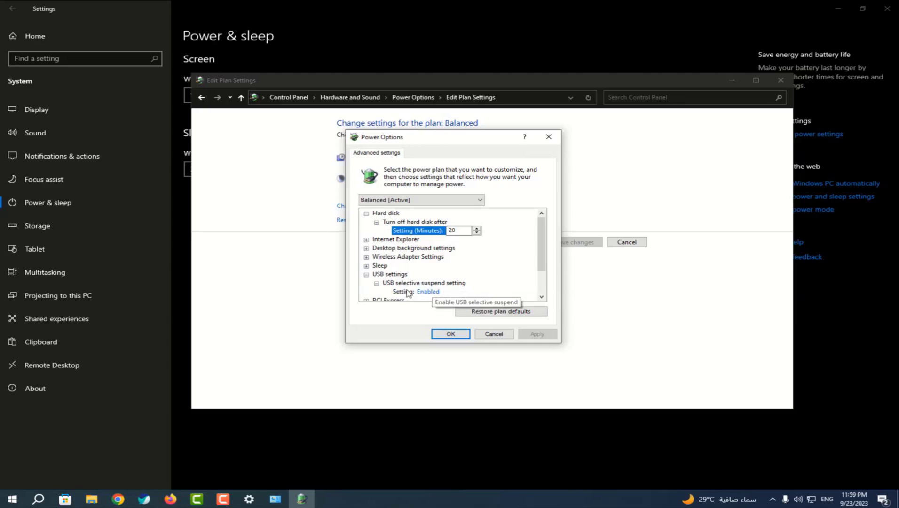
pyautogui.click(433, 293)
pyautogui.click(433, 293)
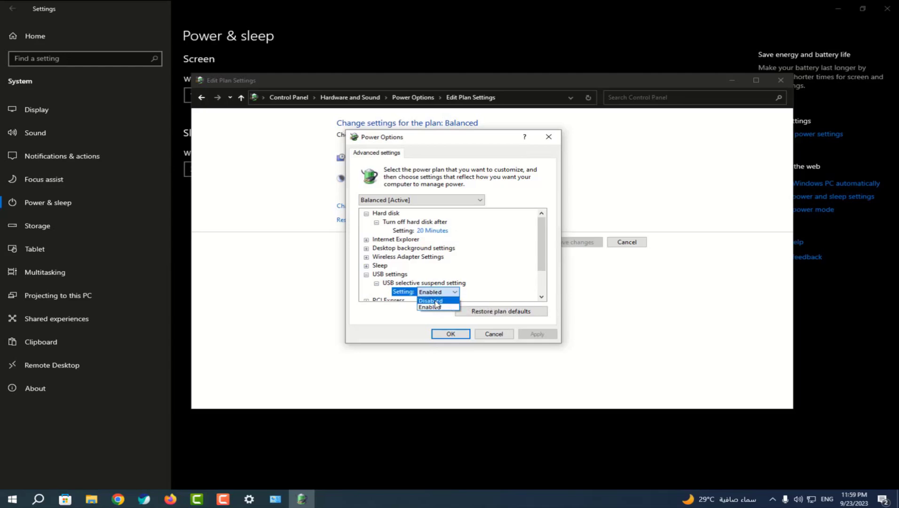
pyautogui.click(435, 302)
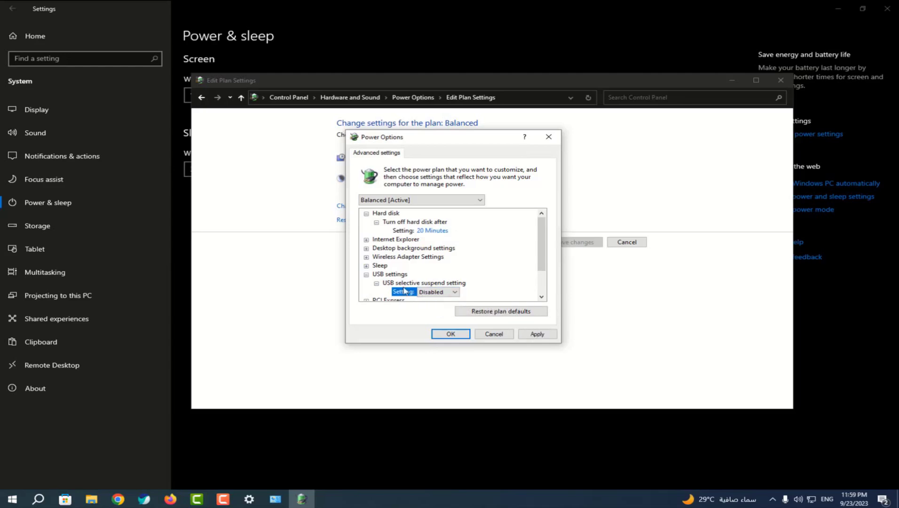
pyautogui.click(538, 335)
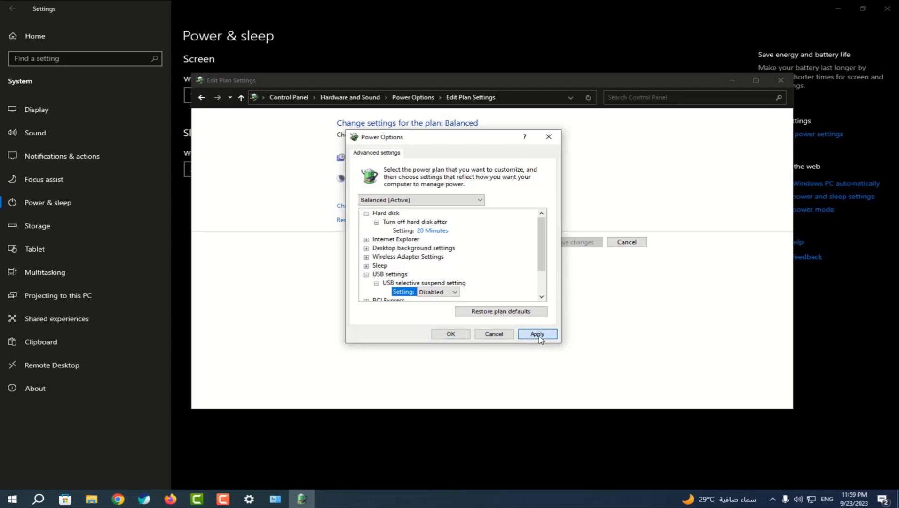
pyautogui.click(449, 334)
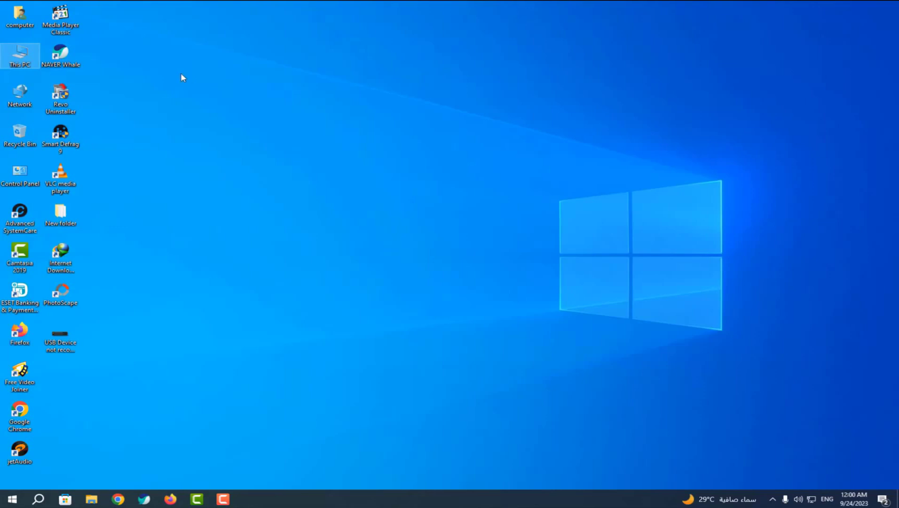
# Step: Open the C:\Windows\INF folder from This PC
pyautogui.doubleClick(21, 63)
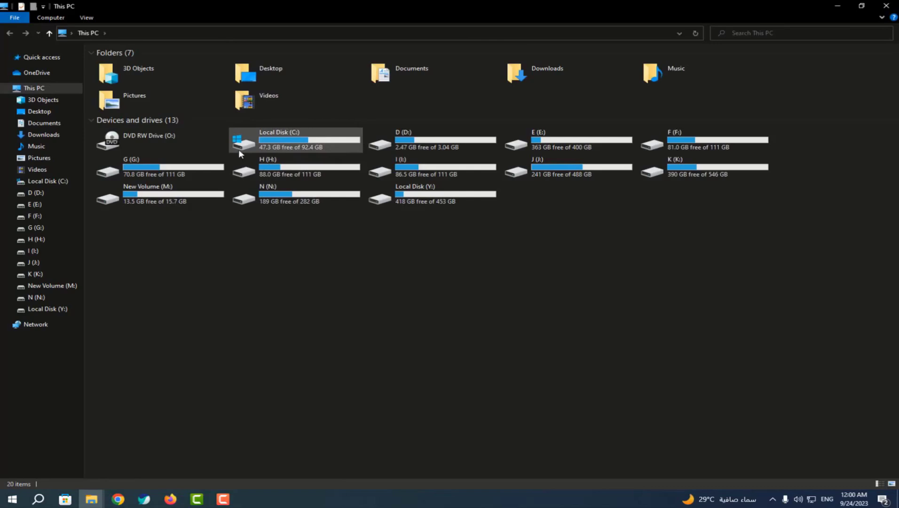
pyautogui.doubleClick(287, 140)
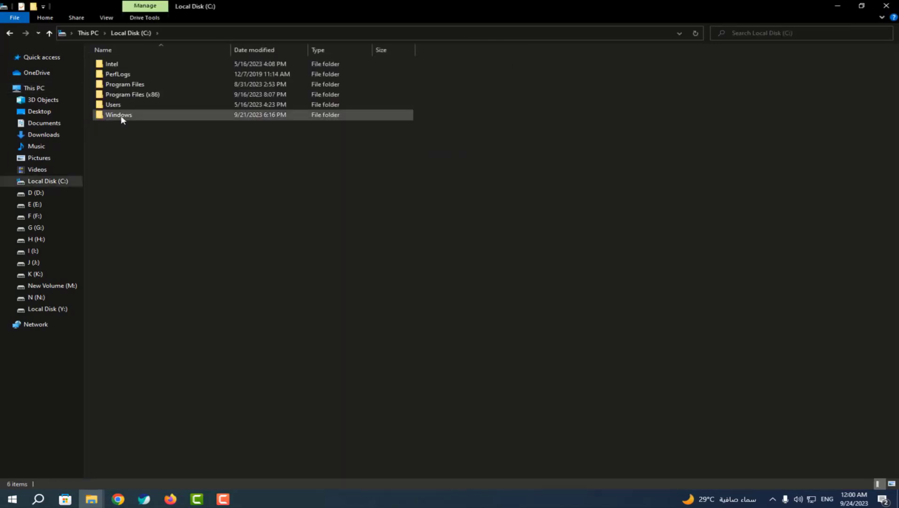
pyautogui.doubleClick(128, 116)
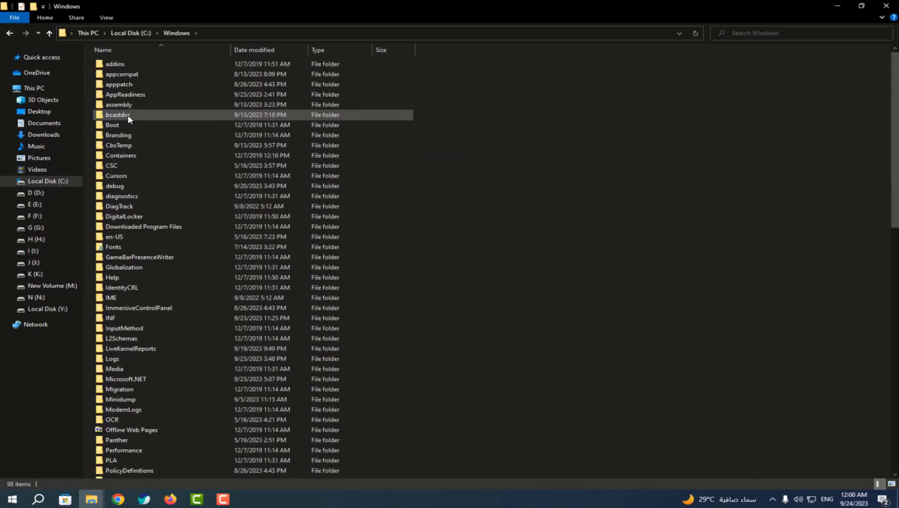
pyautogui.doubleClick(111, 318)
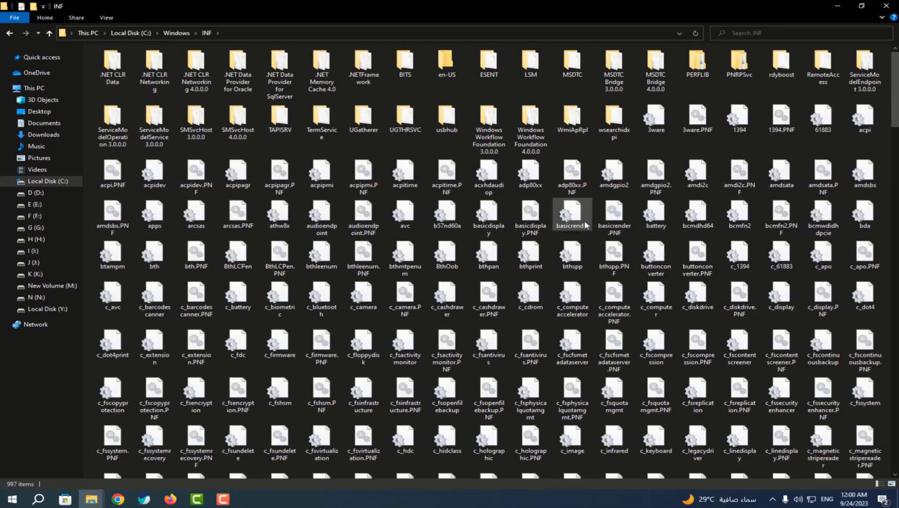
pyautogui.scroll(-10, 660, 261)
pyautogui.scroll(10, 659, 261)
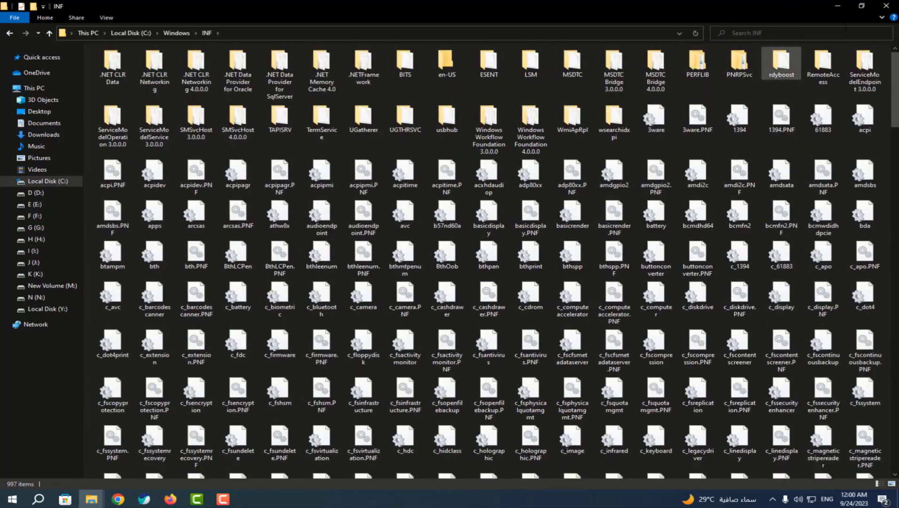
# Step: Search the INF folder for wpdmtp.inf
pyautogui.click(768, 33)
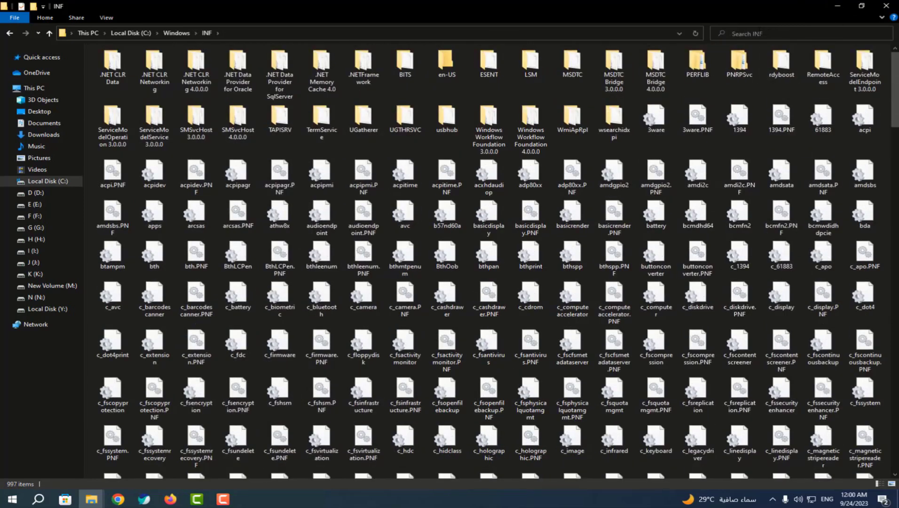
pyautogui.write('wpdm')
pyautogui.write('tp.inf')
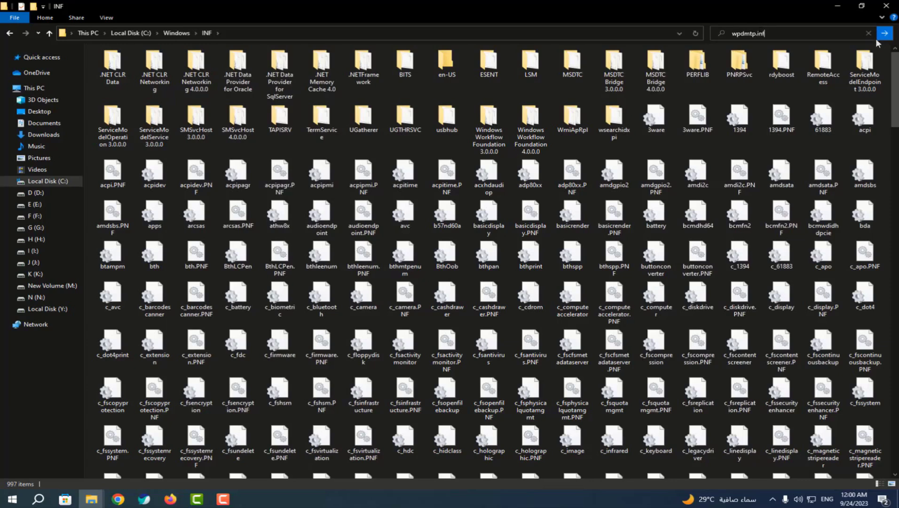
pyautogui.press('Return')
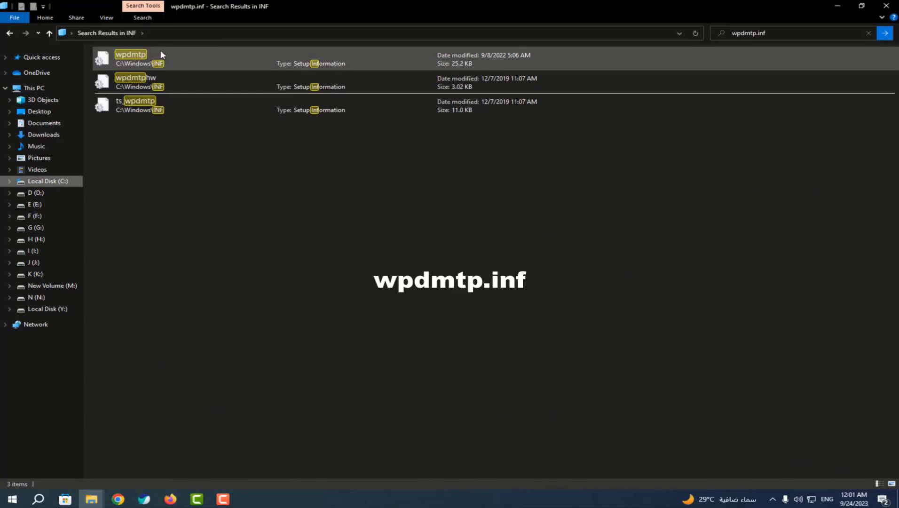
# Step: Install the wpdmtp setup information file from the search results, dismiss the message, and close the File Explorer window
pyautogui.click(134, 63)
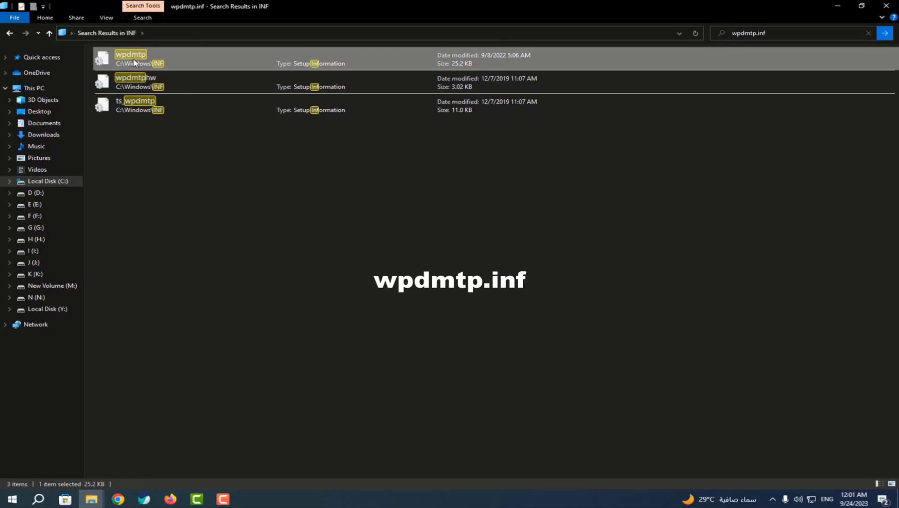
pyautogui.rightClick(134, 63)
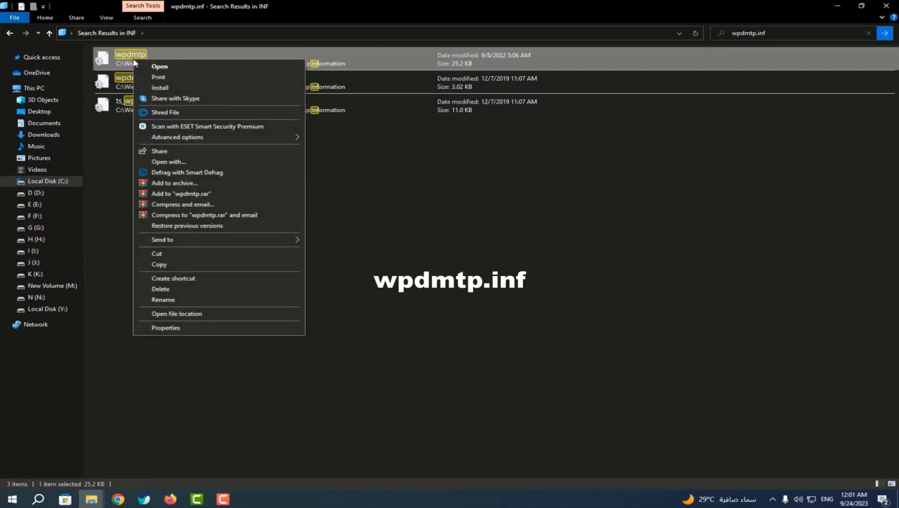
pyautogui.click(161, 88)
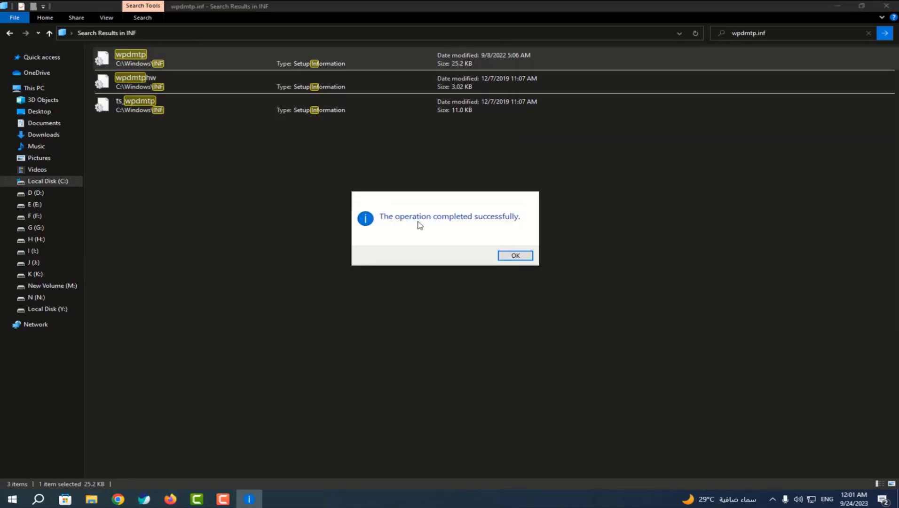
pyautogui.moveTo(443, 198); pyautogui.dragTo(433, 168)
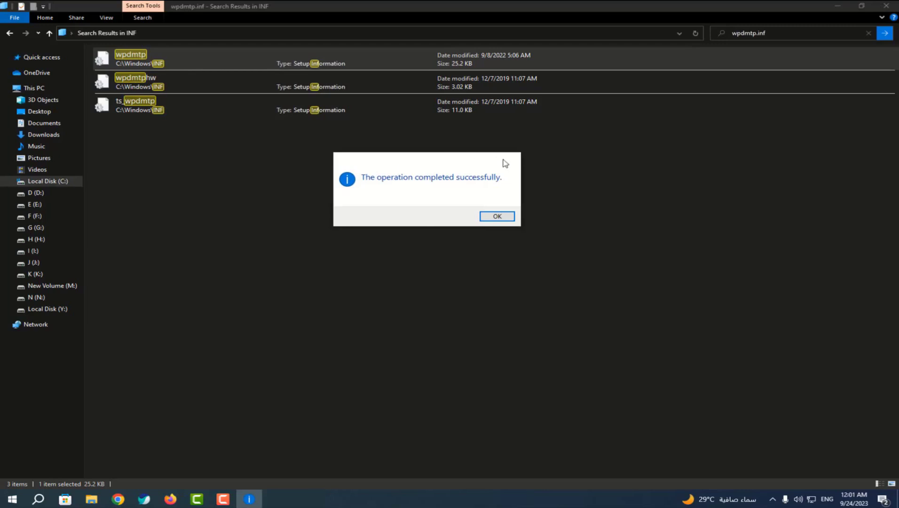
pyautogui.click(497, 216)
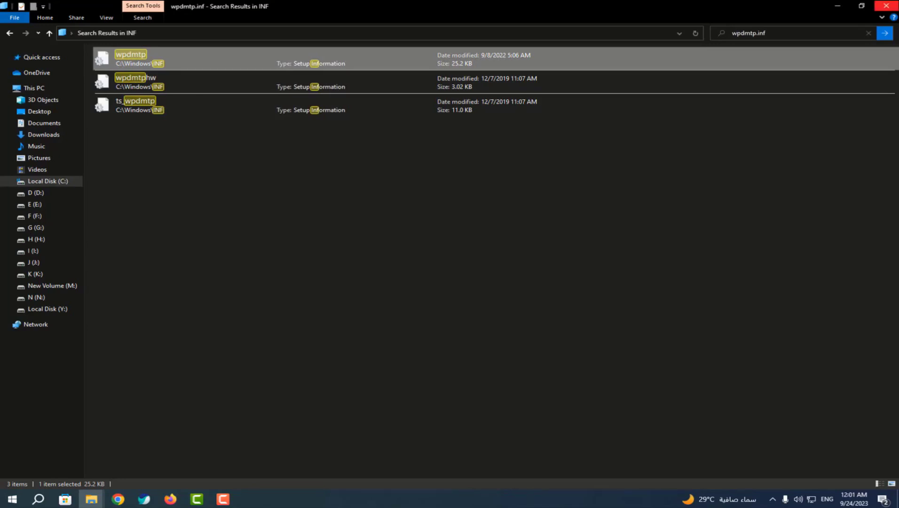
pyautogui.click(886, 6)
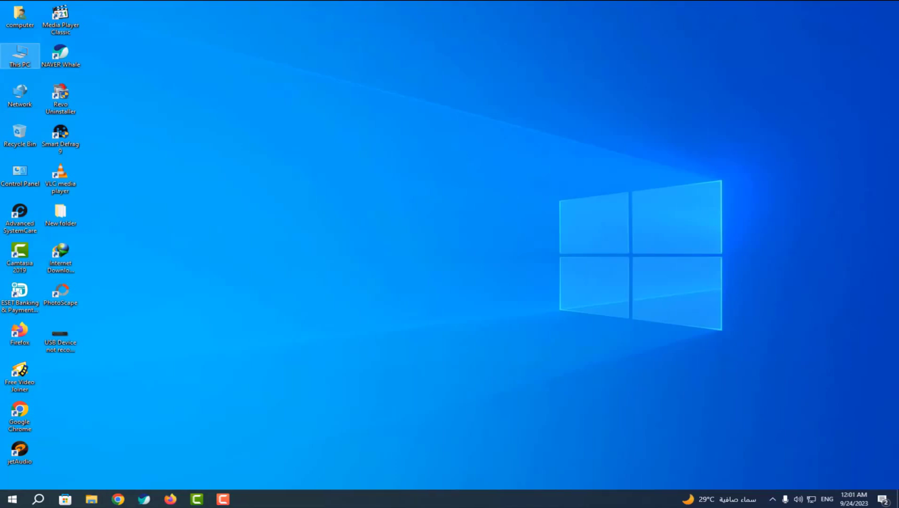
# Step: Check for Windows updates in the Update & Security section of Windows Settings, and close Settings
pyautogui.click(13, 502)
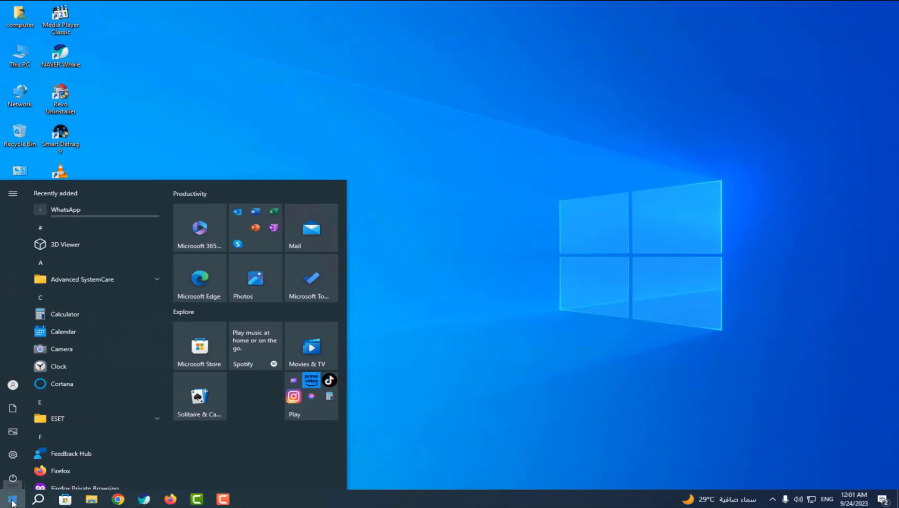
pyautogui.click(23, 453)
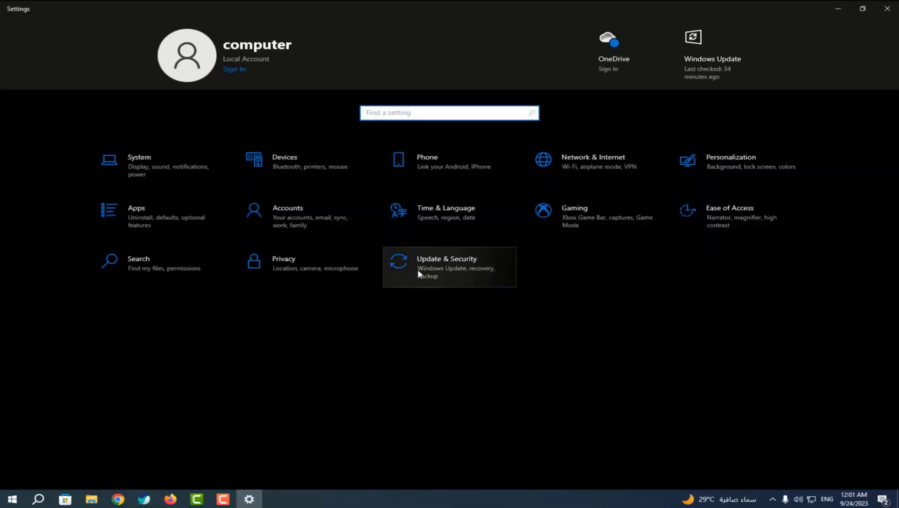
pyautogui.click(456, 262)
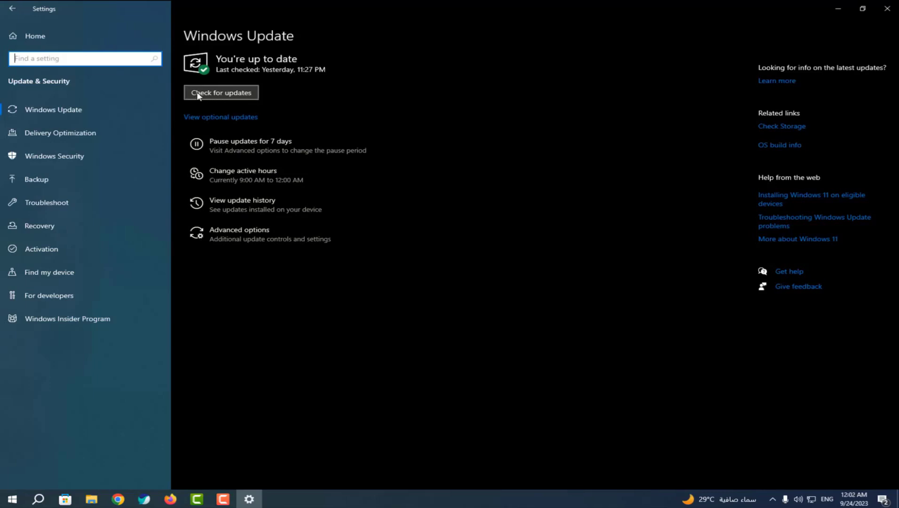
pyautogui.click(224, 93)
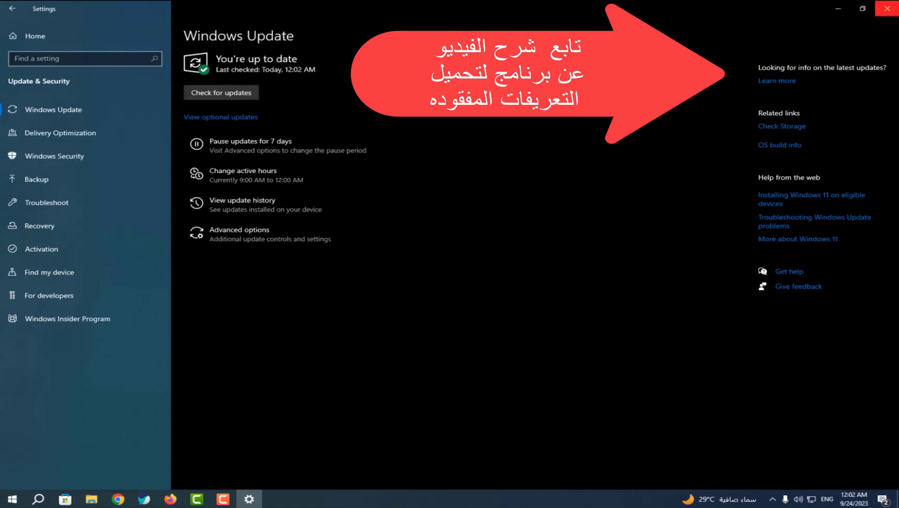
pyautogui.click(886, 9)
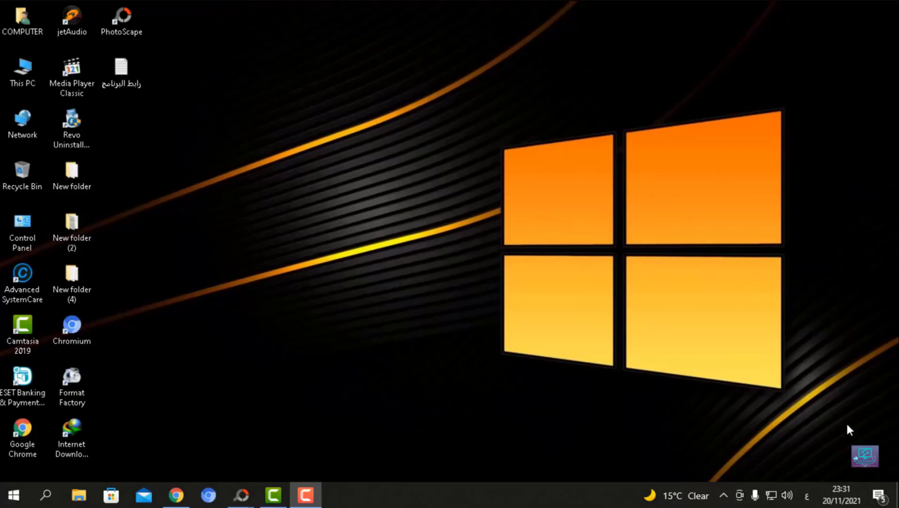
# Step: Switch to Chrome and download the free version of Driver Booster 9 from the IObit page through its CNET download page
pyautogui.click(175, 494)
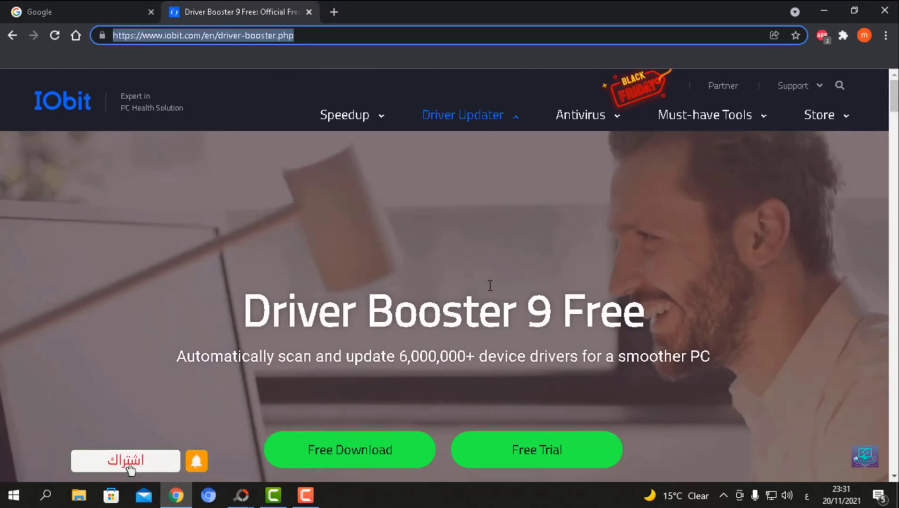
pyautogui.scroll(-1, 475, 285)
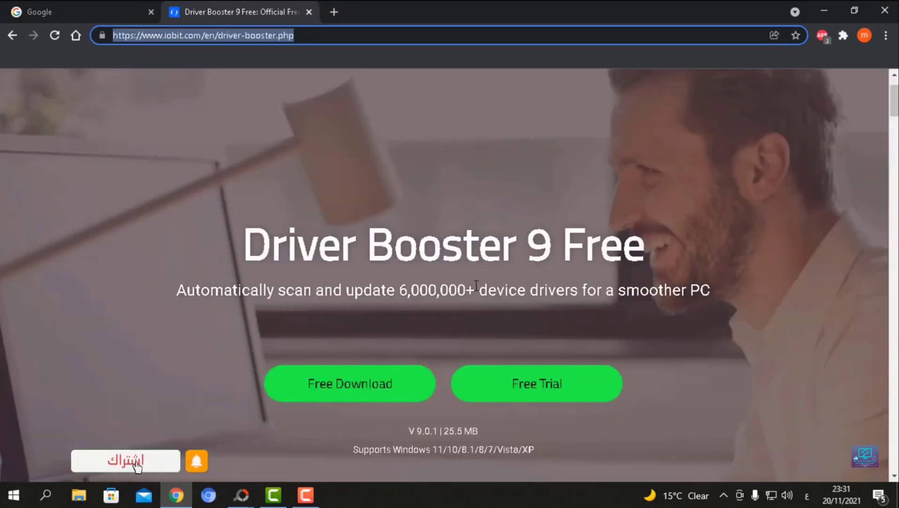
pyautogui.click(350, 388)
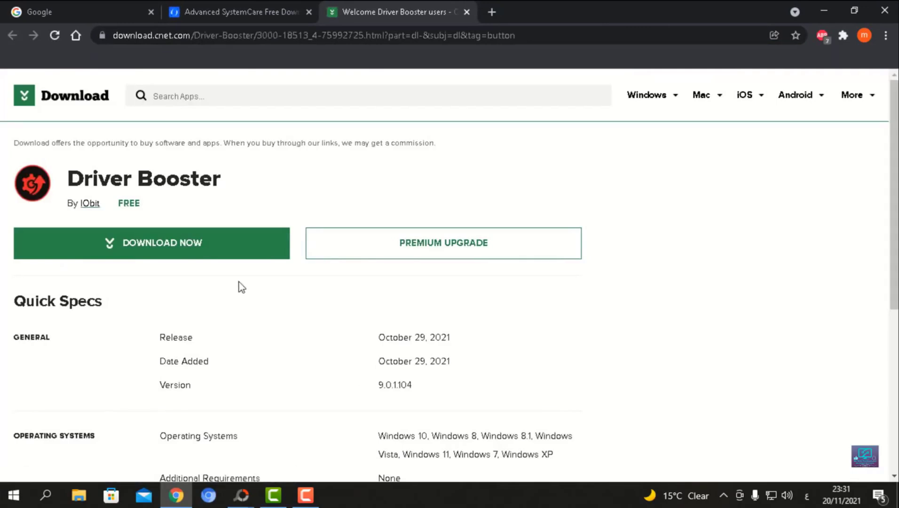
pyautogui.click(145, 245)
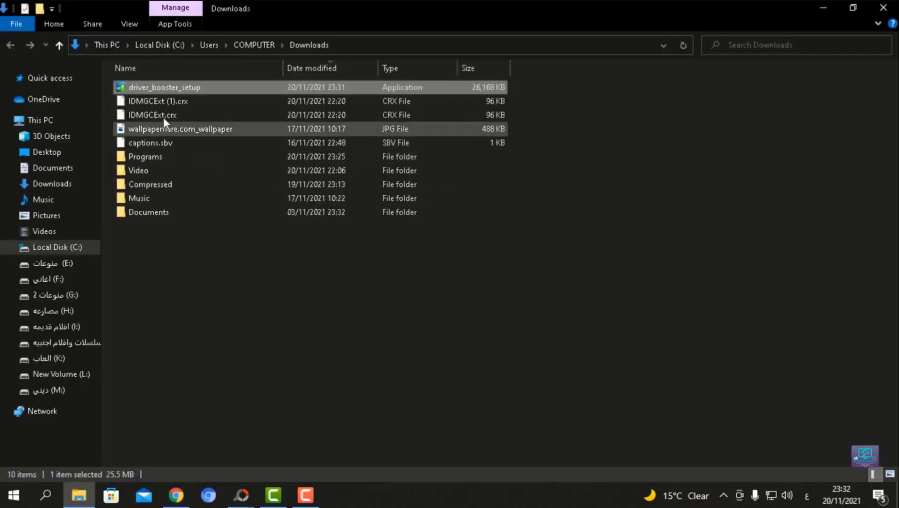
# Step: Run driver_booster_setup from the Downloads folder and install Driver Booster 9, declining the IObit Malware Fighter offer and the newsletter subscription
pyautogui.click(162, 101)
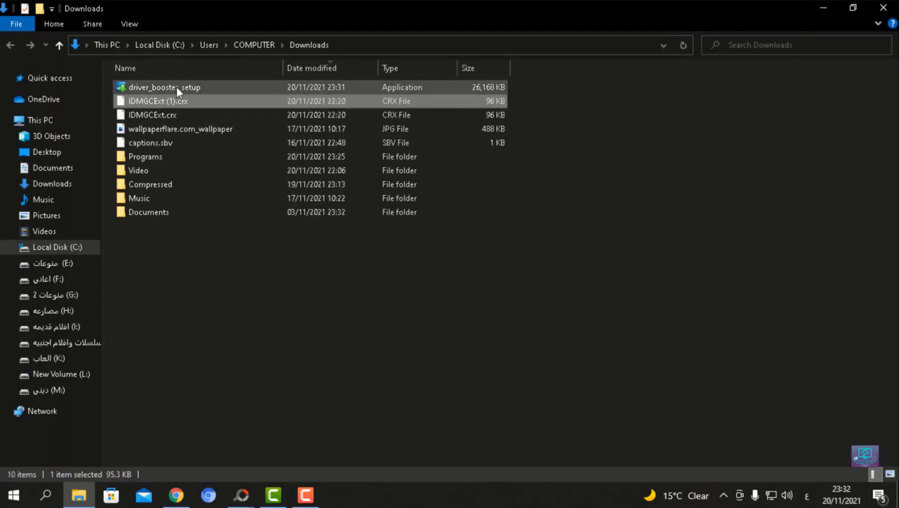
pyautogui.doubleClick(176, 86)
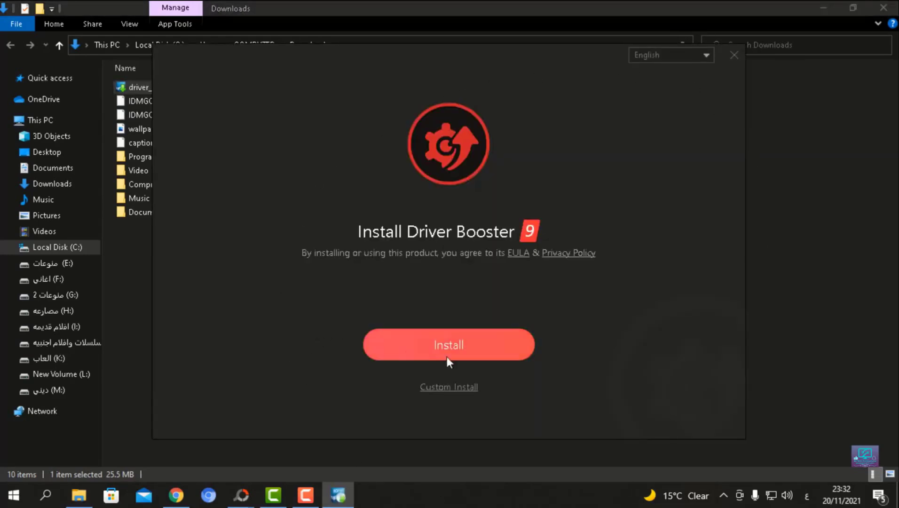
pyautogui.click(448, 346)
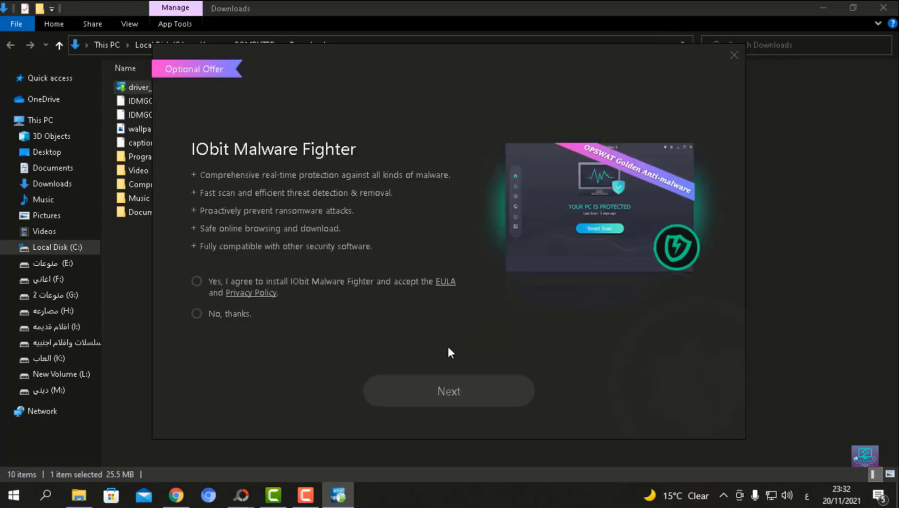
pyautogui.click(196, 314)
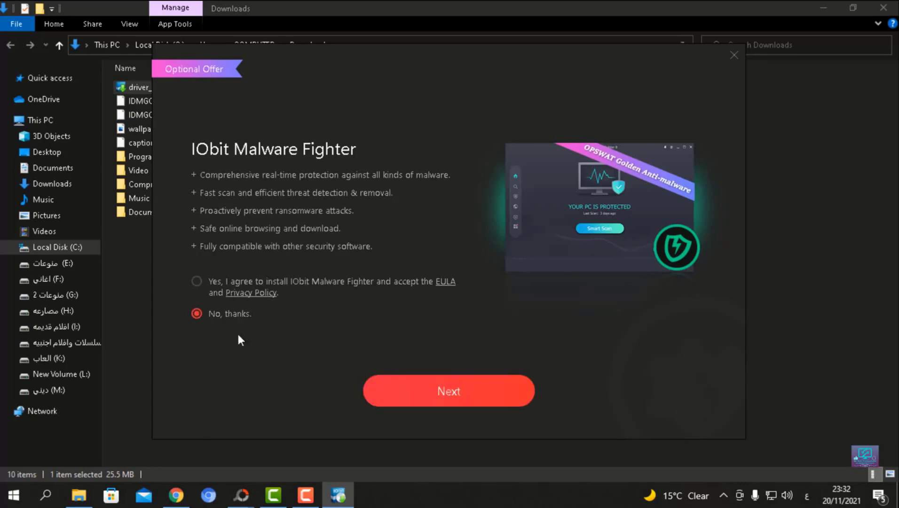
pyautogui.click(457, 392)
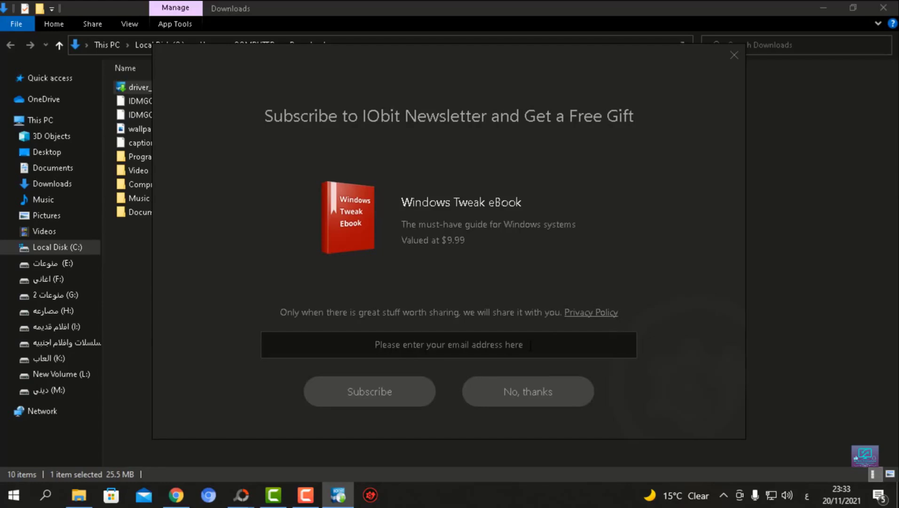
pyautogui.click(533, 396)
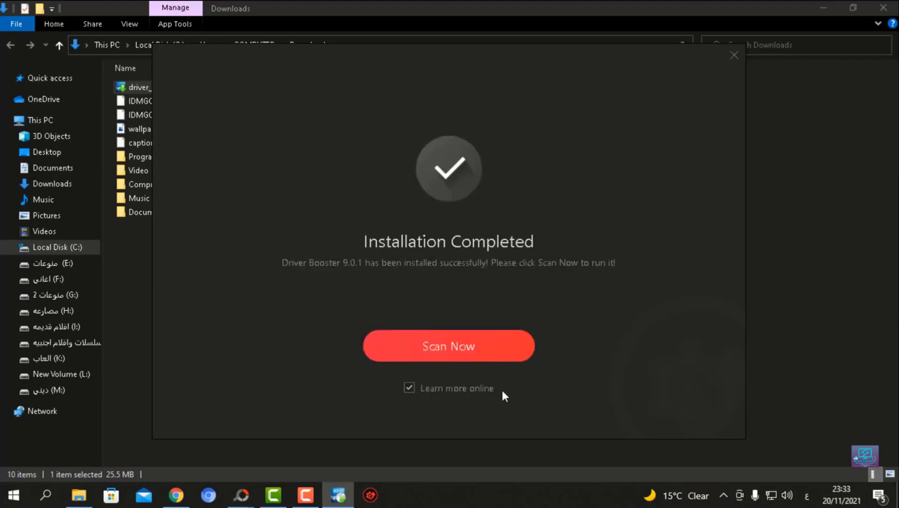
# Step: Start the Driver Booster scan from the completed installer and minimize the File Explorer and Chrome windows
pyautogui.click(439, 350)
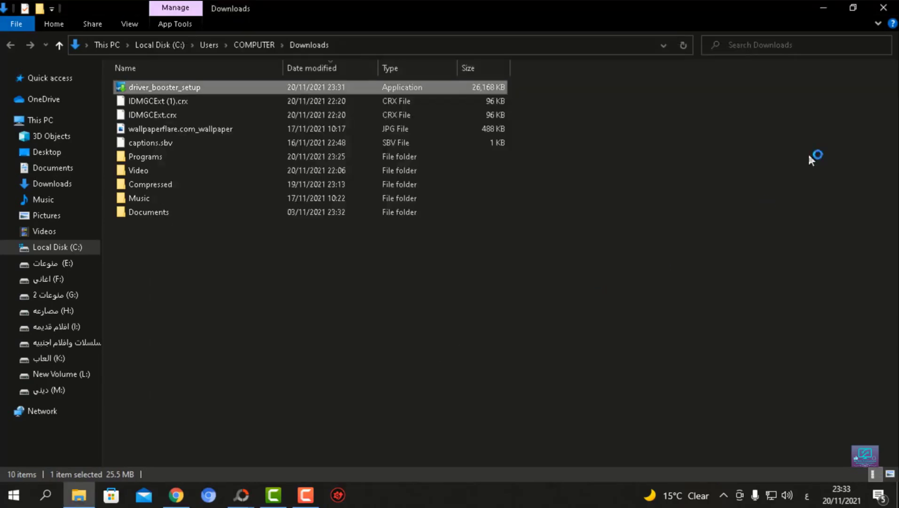
pyautogui.click(823, 8)
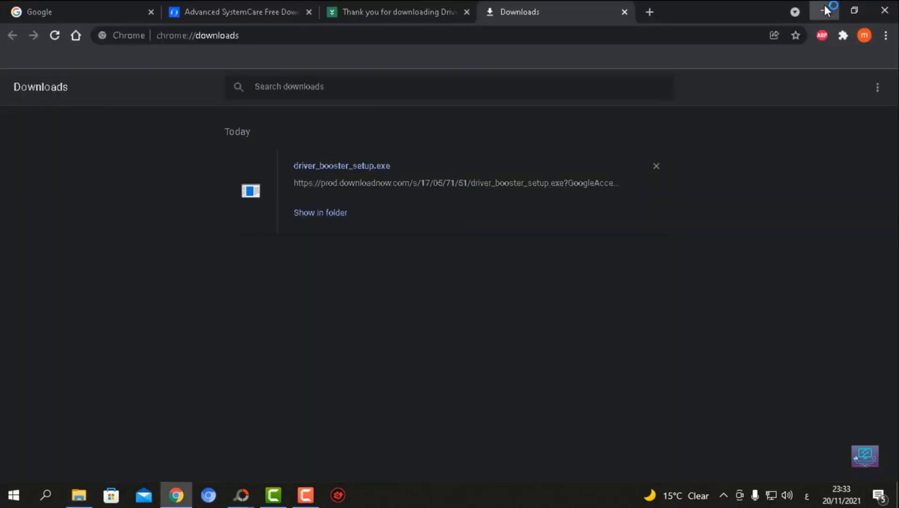
pyautogui.click(824, 10)
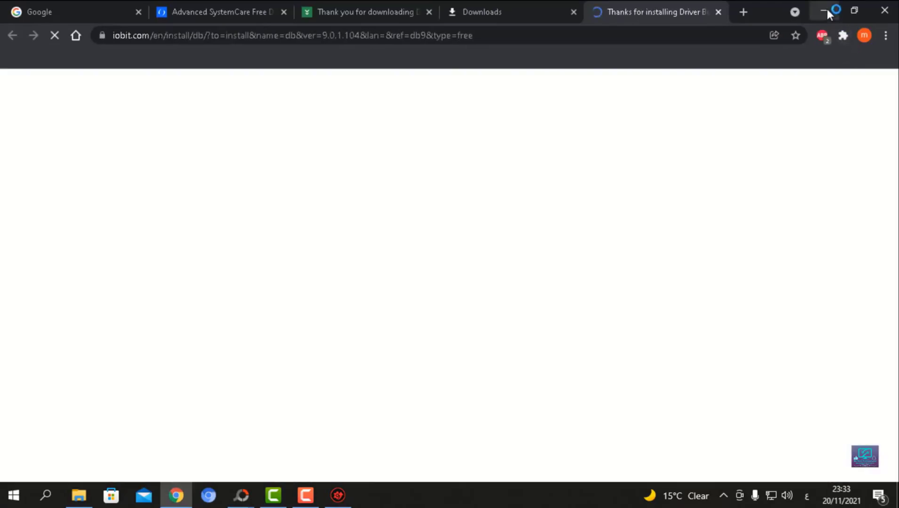
pyautogui.click(826, 10)
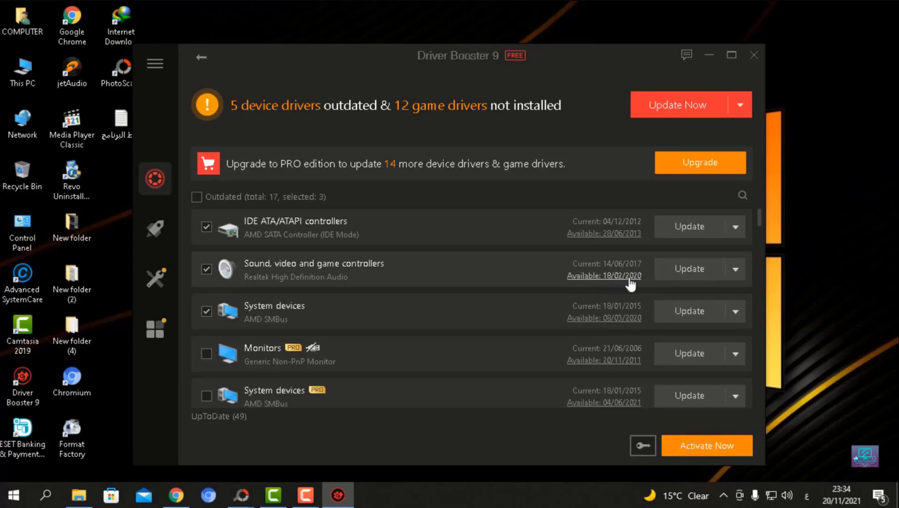
# Step: Update the Realtek High Definition Audio driver, accepting the installation notices and declining to enable System Restore
pyautogui.click(688, 269)
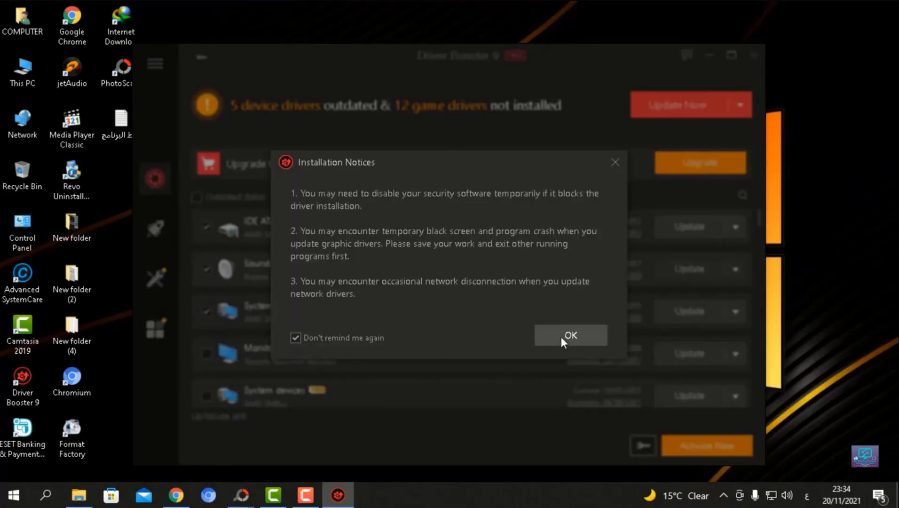
pyautogui.click(572, 332)
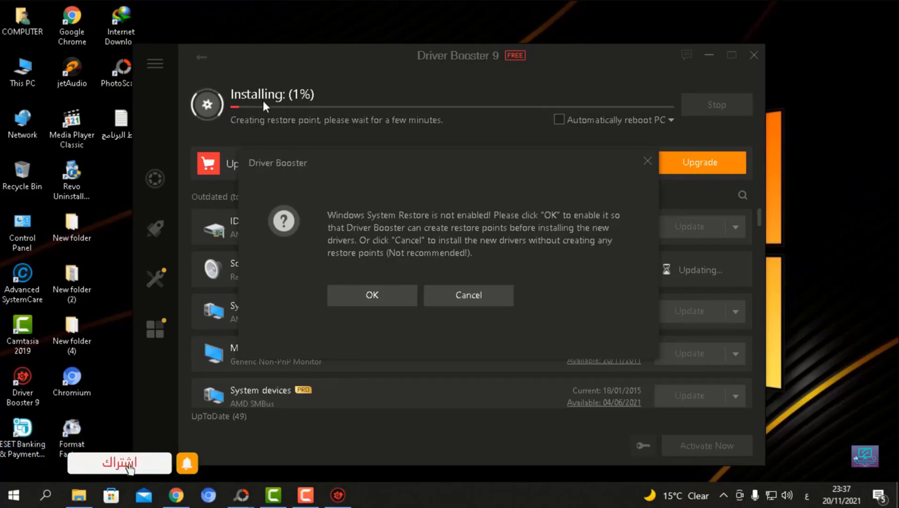
pyautogui.click(474, 294)
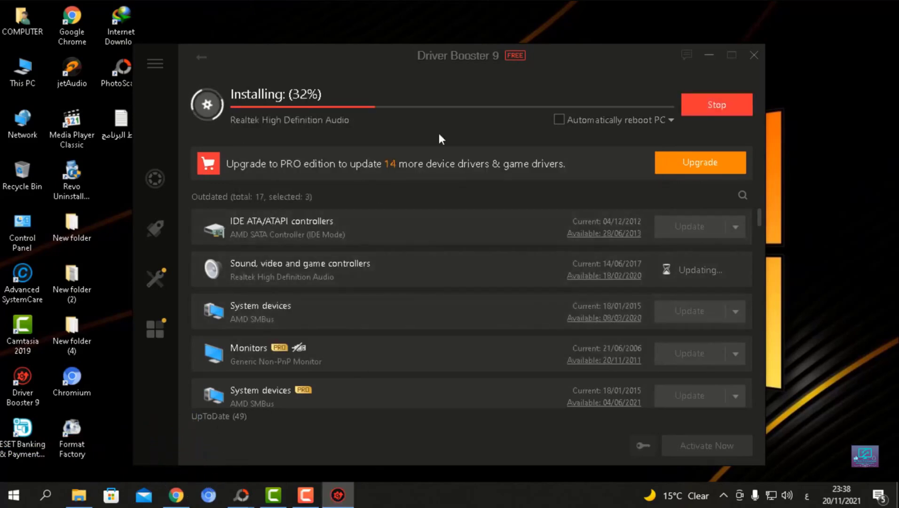
# Step: Examine the automatic reboot and automatic shutdown options for the running driver installation without choosing either
pyautogui.click(625, 121)
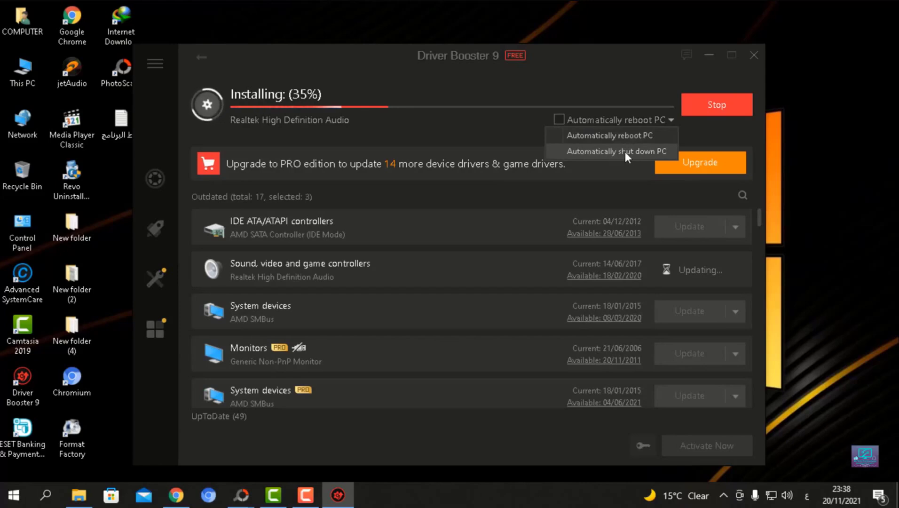
pyautogui.click(513, 123)
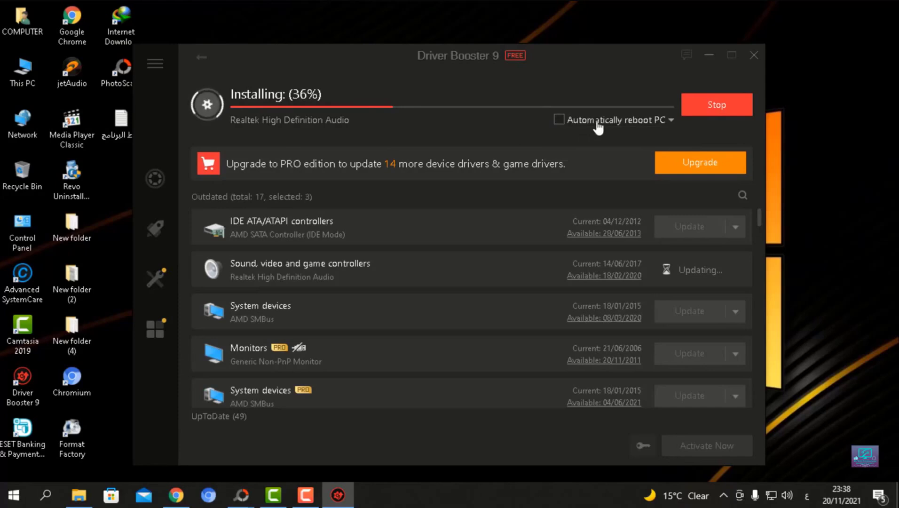
pyautogui.click(611, 123)
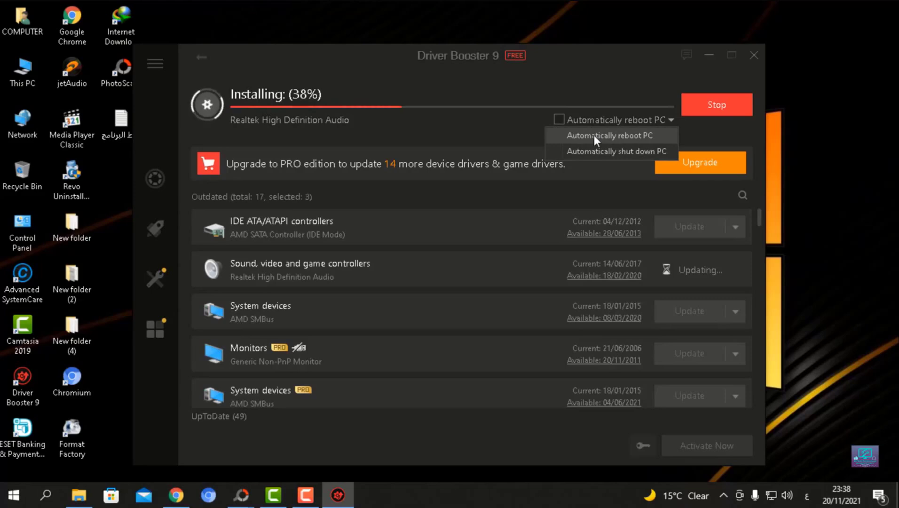
pyautogui.click(504, 124)
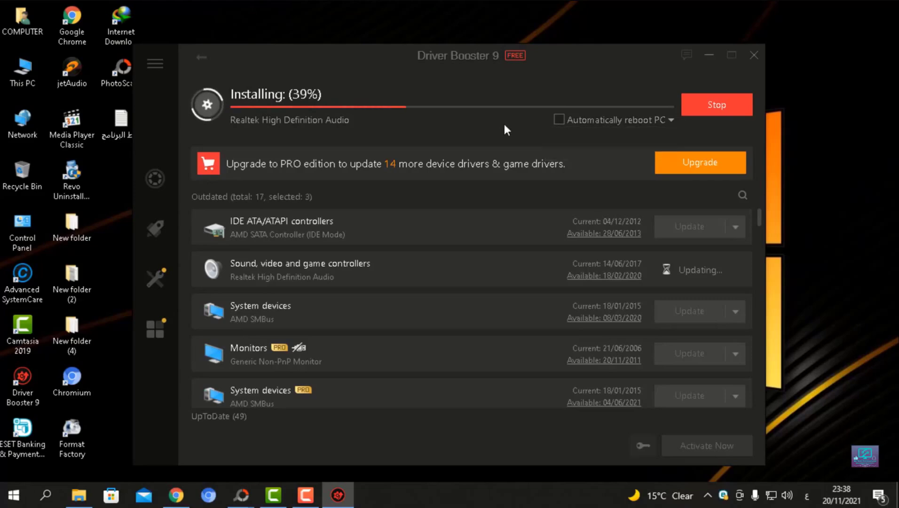